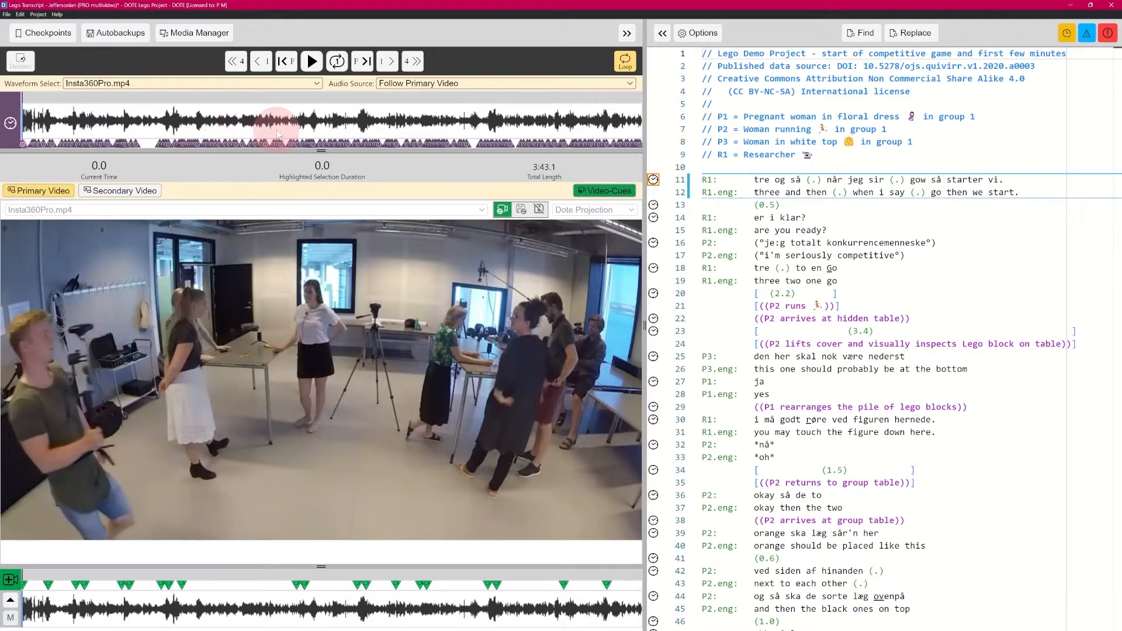
Enlarge the waveform and jump between the sync-codes of transcript lines 156, 157 and 154 to compare their positions
scroll(286, 132, "up", 5)
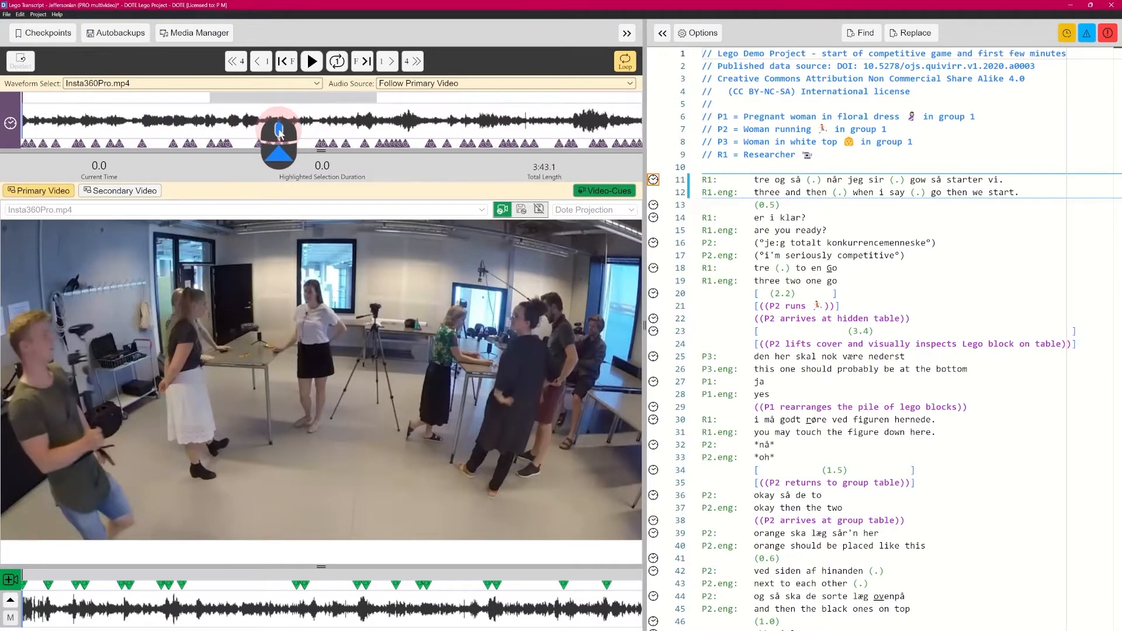
scroll(298, 133, "up", 5)
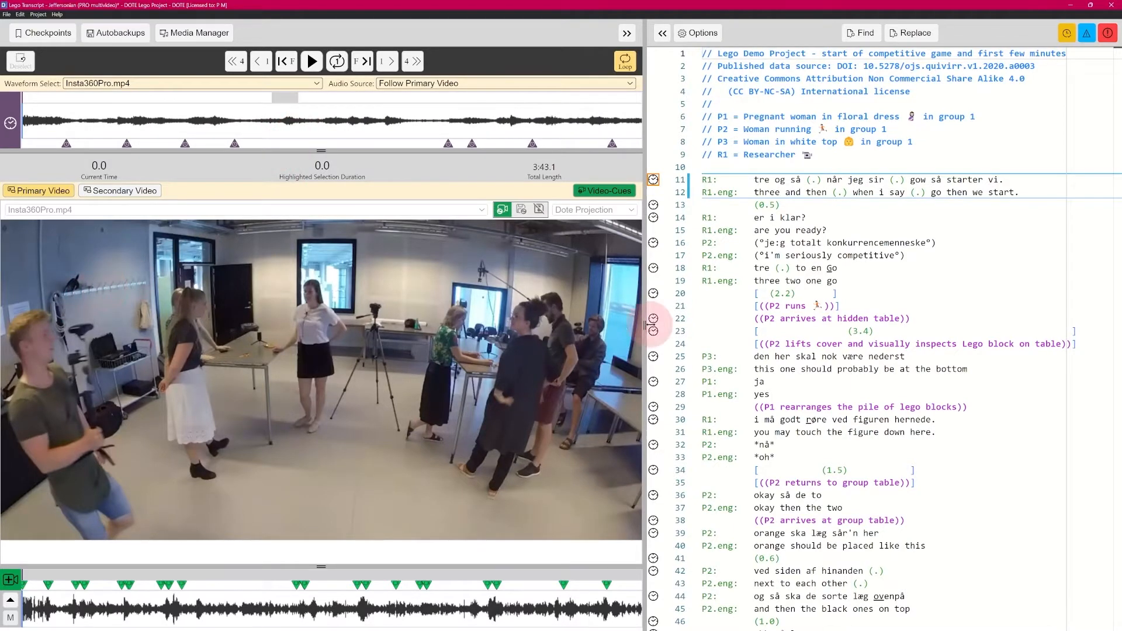
left_click(234, 144)
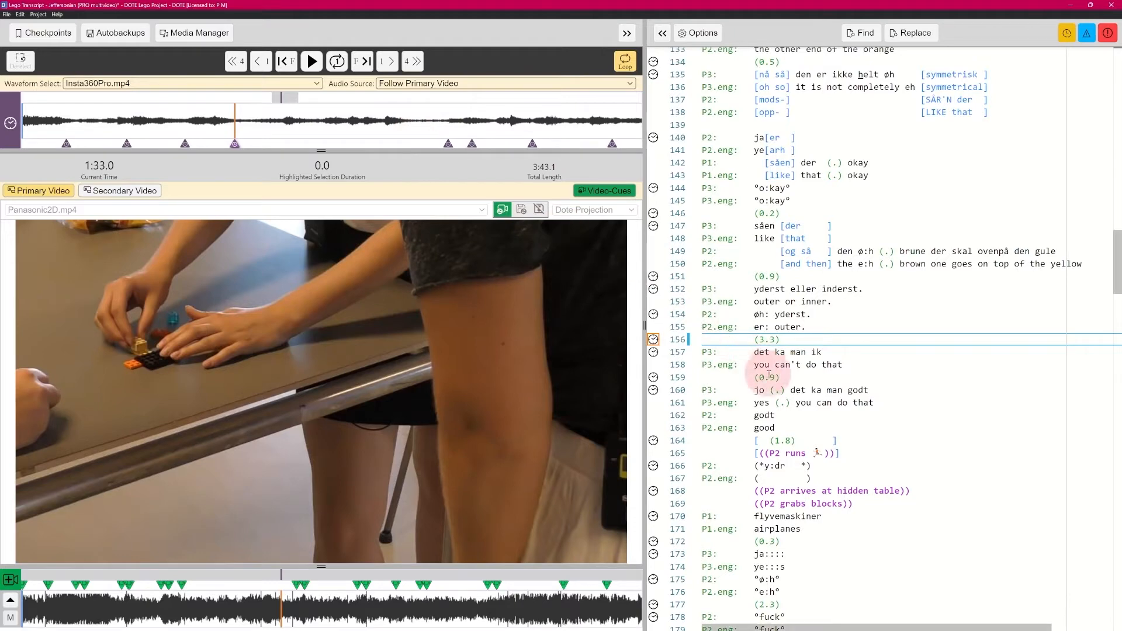
left_click(653, 353)
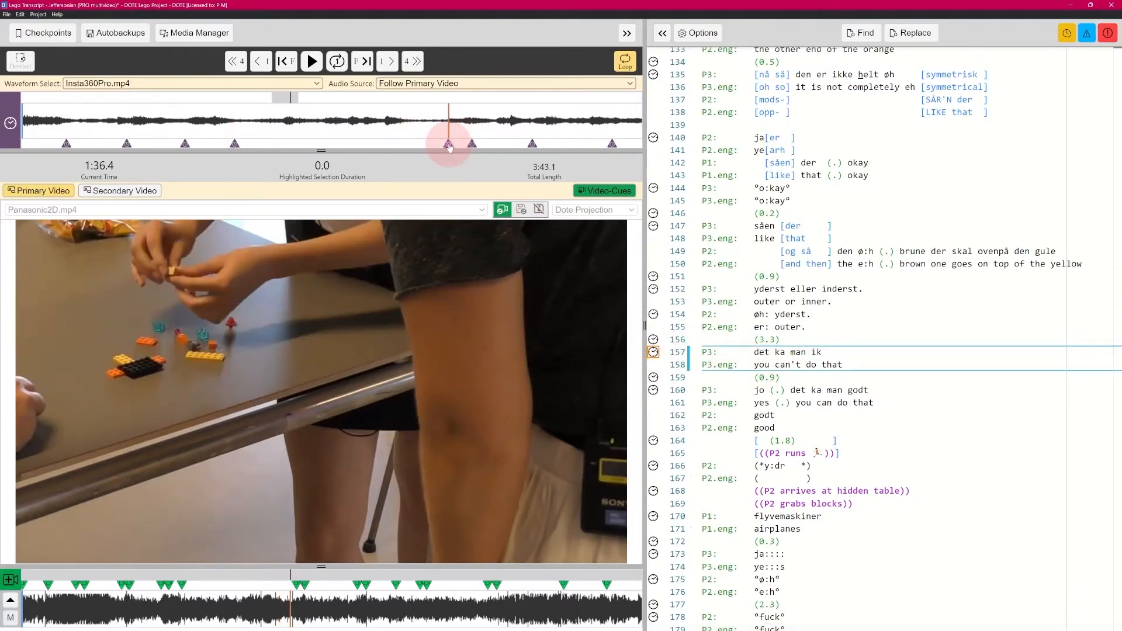
left_click(234, 144)
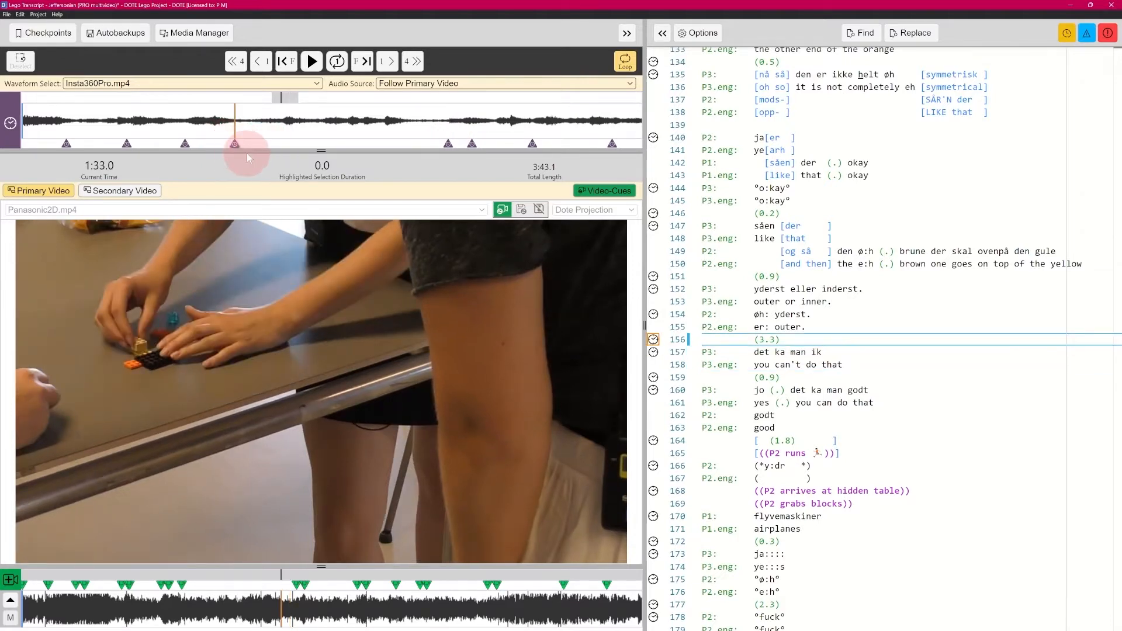
left_click(185, 144)
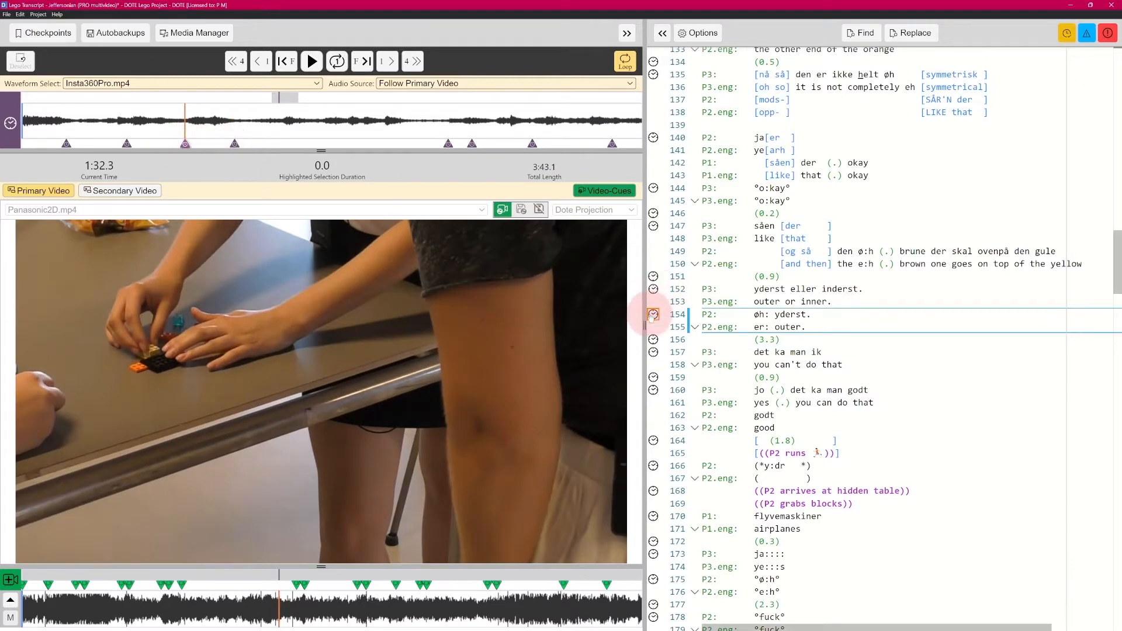
Play the recording from the sync-code of line 156 until line 159, pause it and return to line 156
left_click(234, 144)
key("ctrl+space")
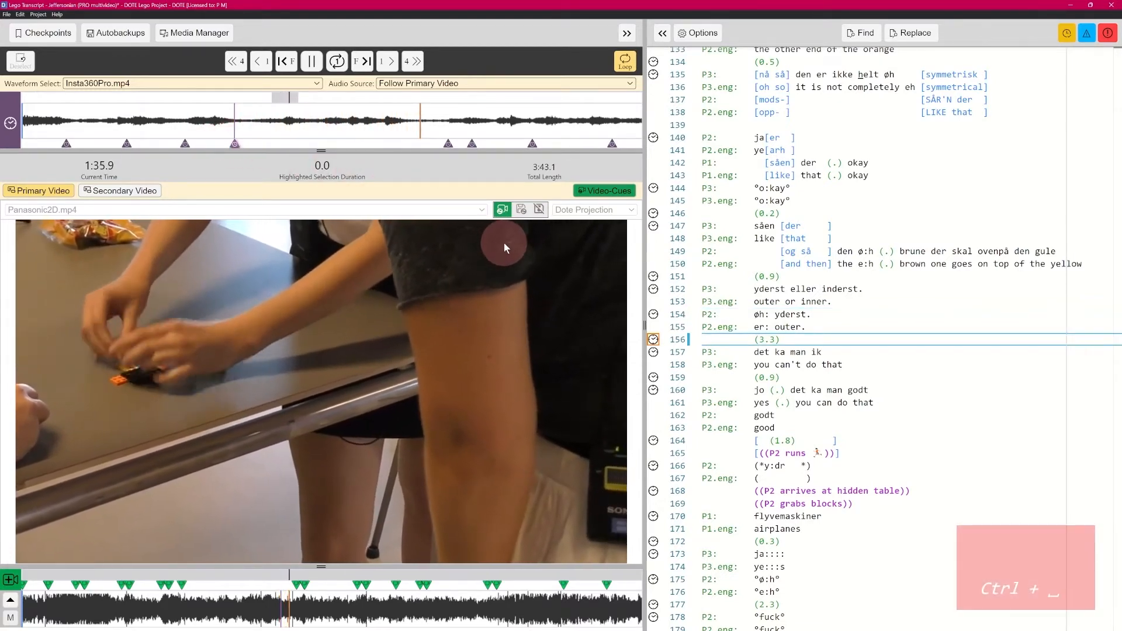
key("ctrl+space")
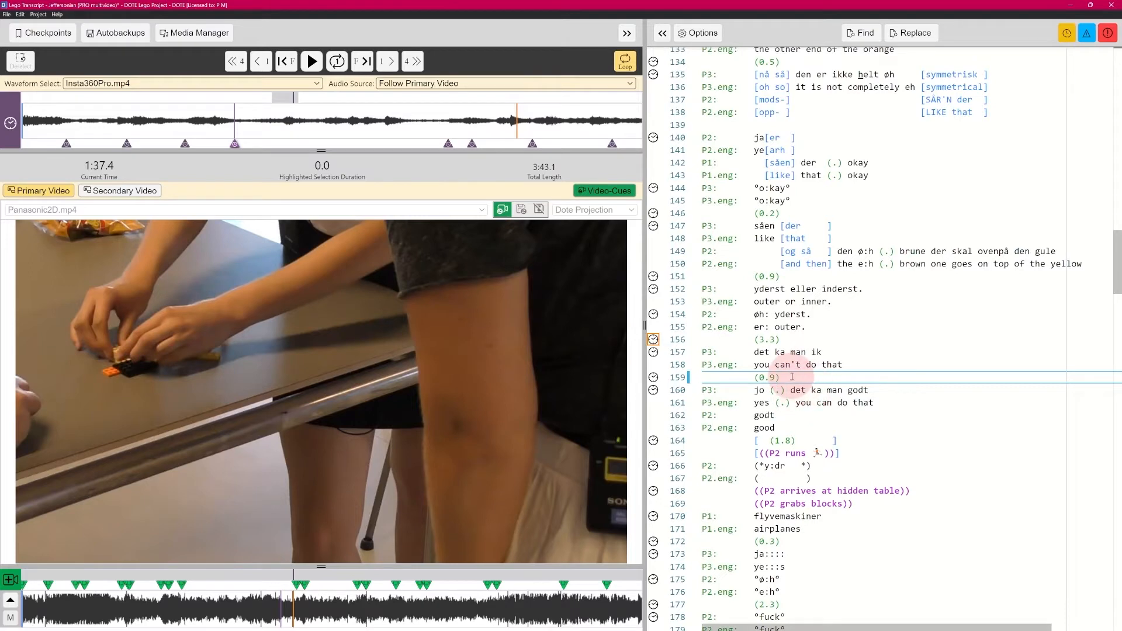
left_click(653, 339)
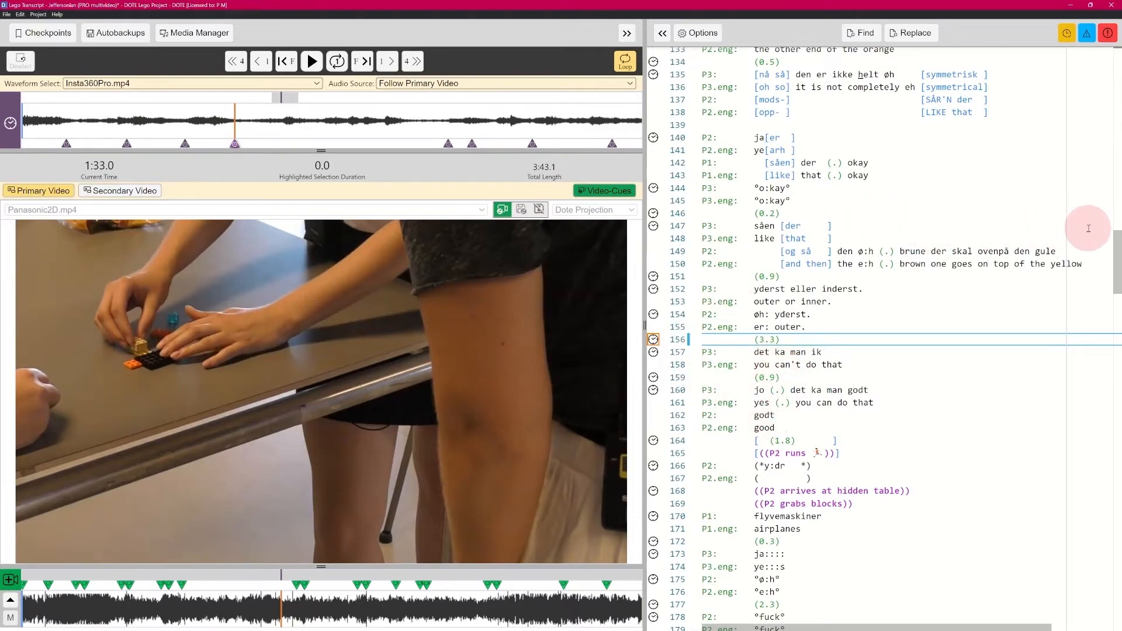
Play the recording from the sync-code of transcript line 84 and pause it once line 89 is current
left_click_drag(1109, 252, 1117, 167)
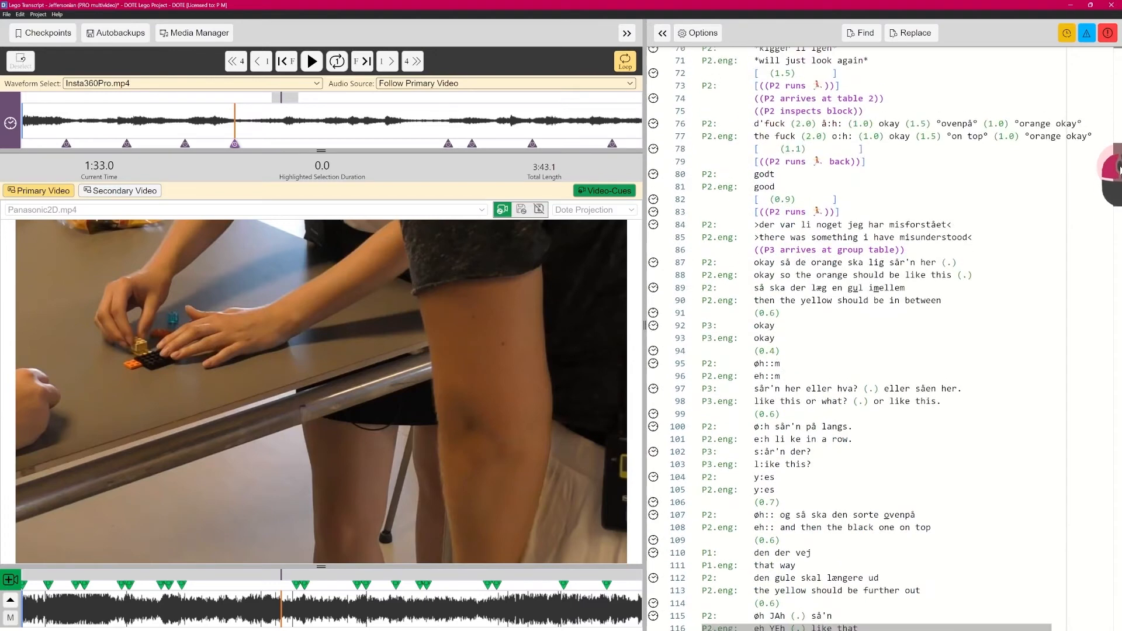
left_click(653, 224)
key("ctrl+space")
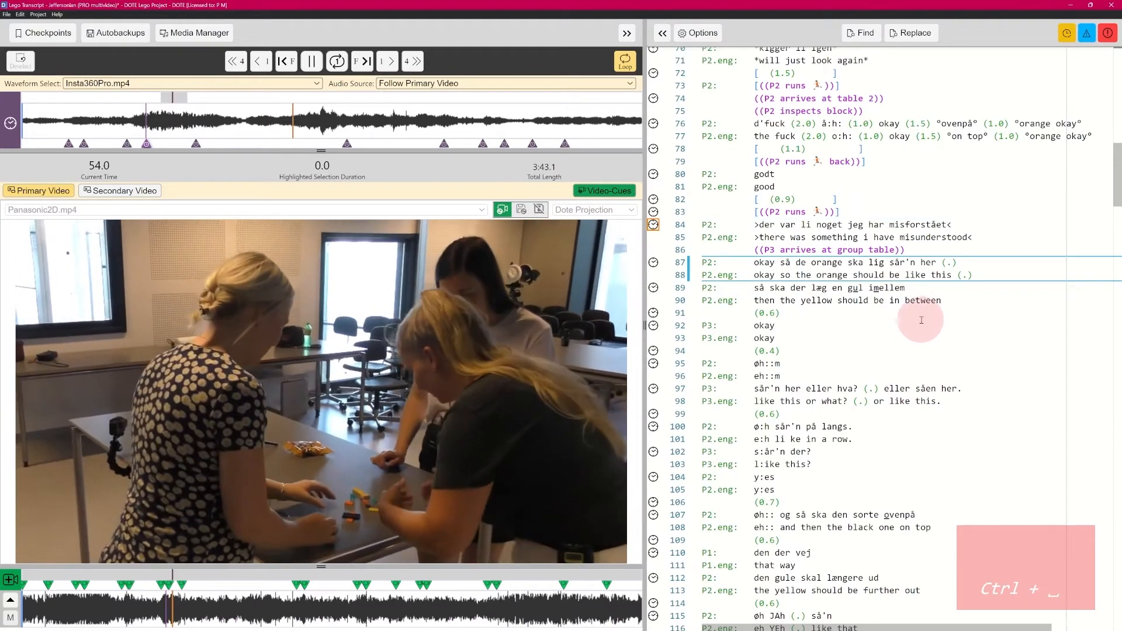
key("ctrl+space")
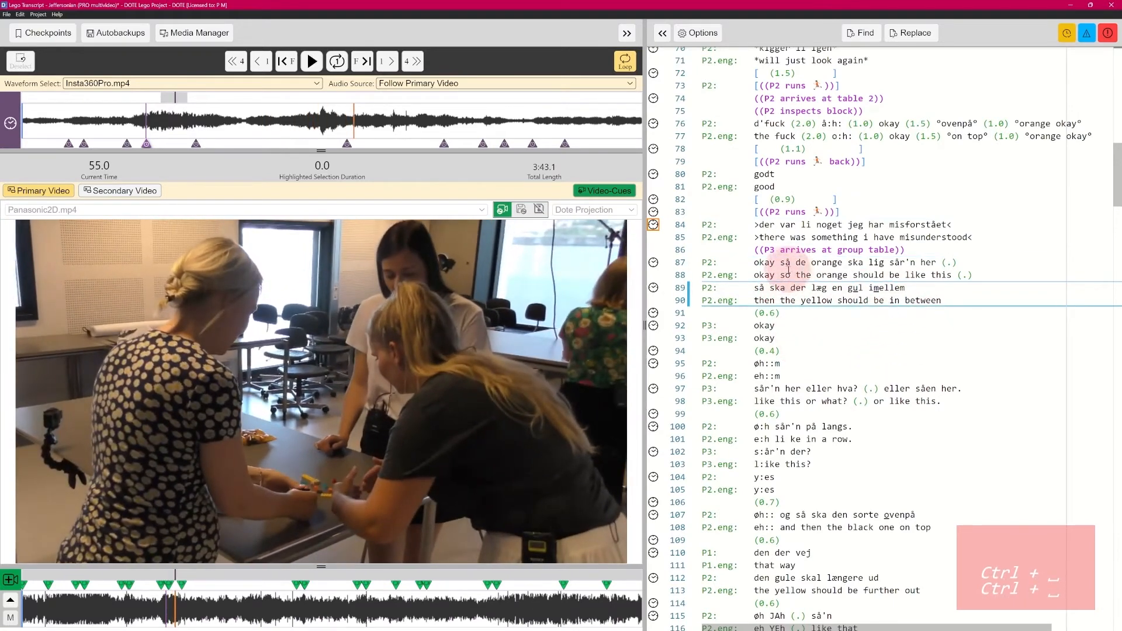
Jump to the sync-code of line 87 from the transcript, play until line 89 and pause
left_click(654, 263)
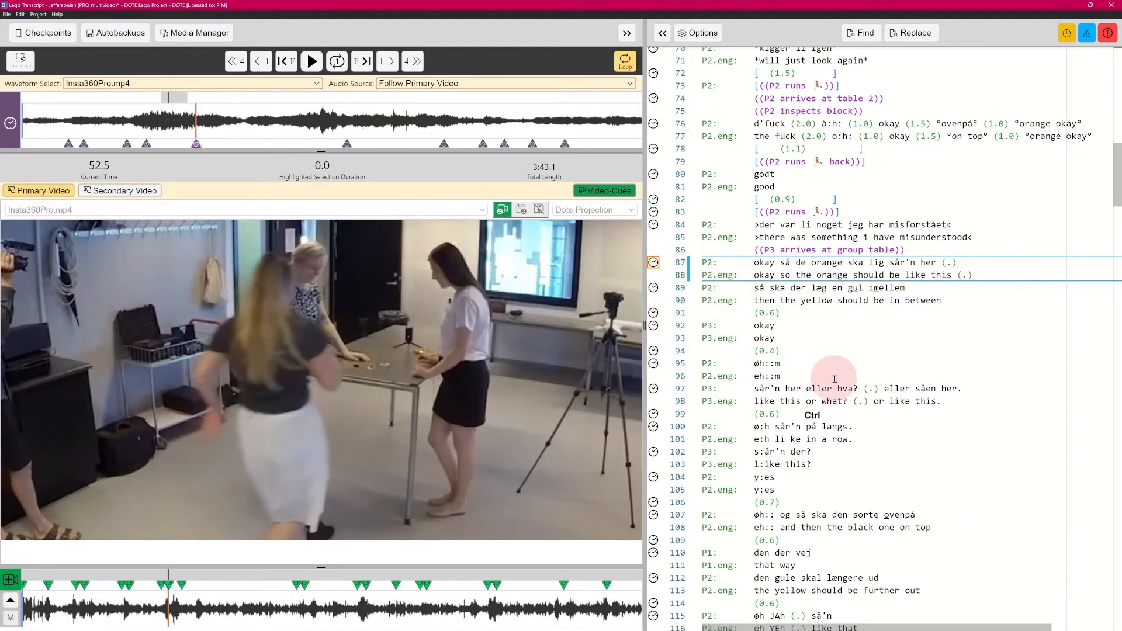
key("ctrl+space")
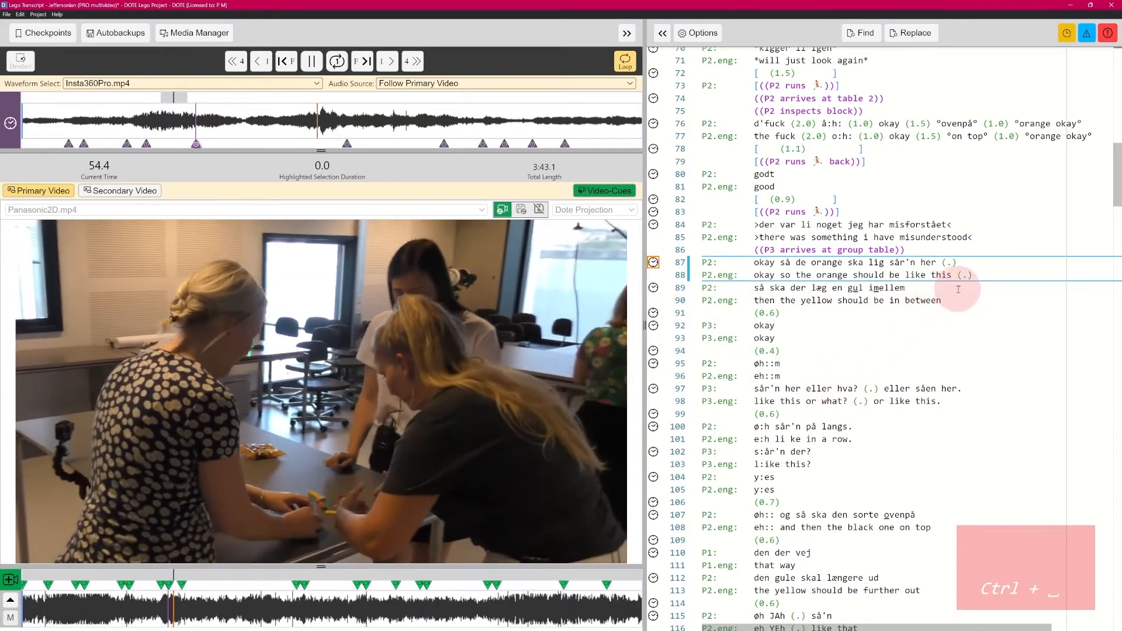
key("ctrl+space")
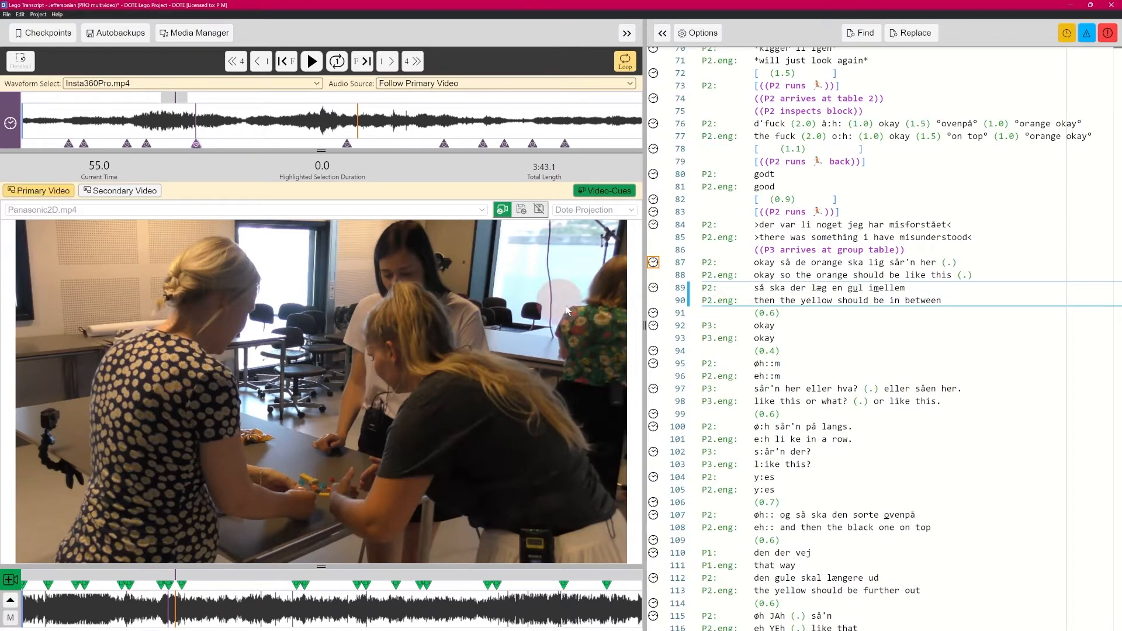
Replay the stretch starting at line 87's marker on the waveform and jump between the markers of lines 89 and 87
left_click(194, 145)
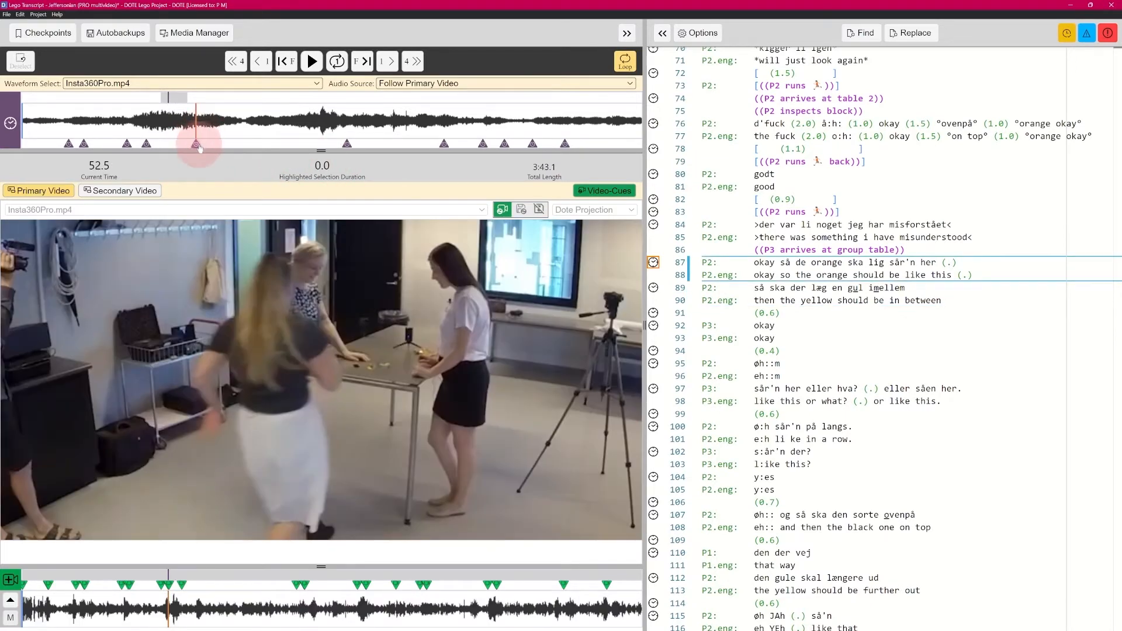
key("ctrl+space")
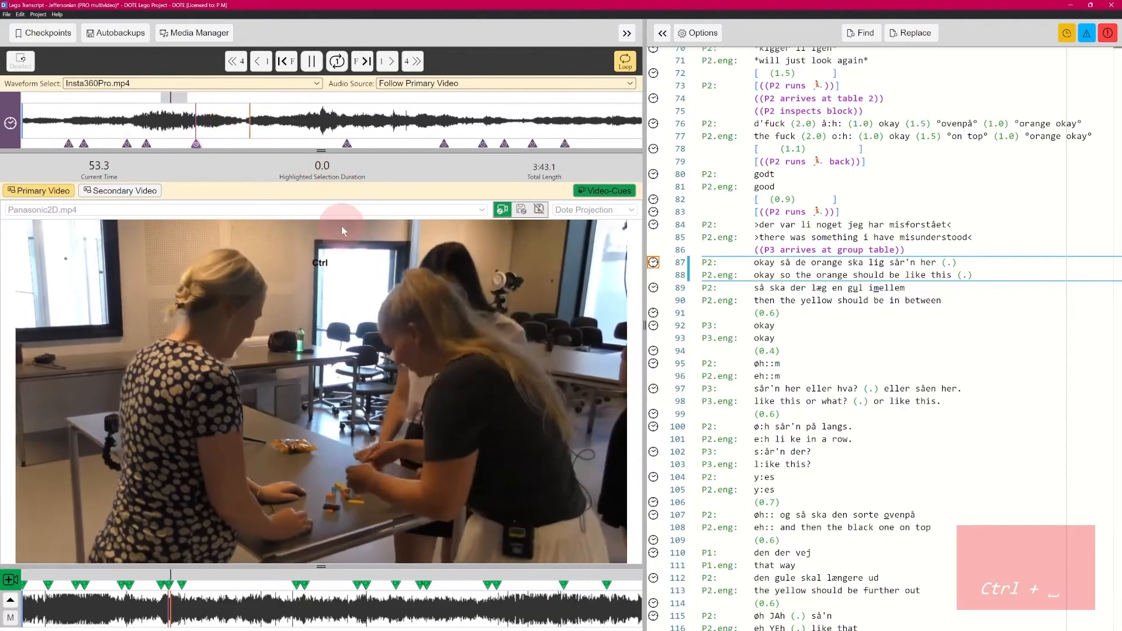
key("ctrl+space")
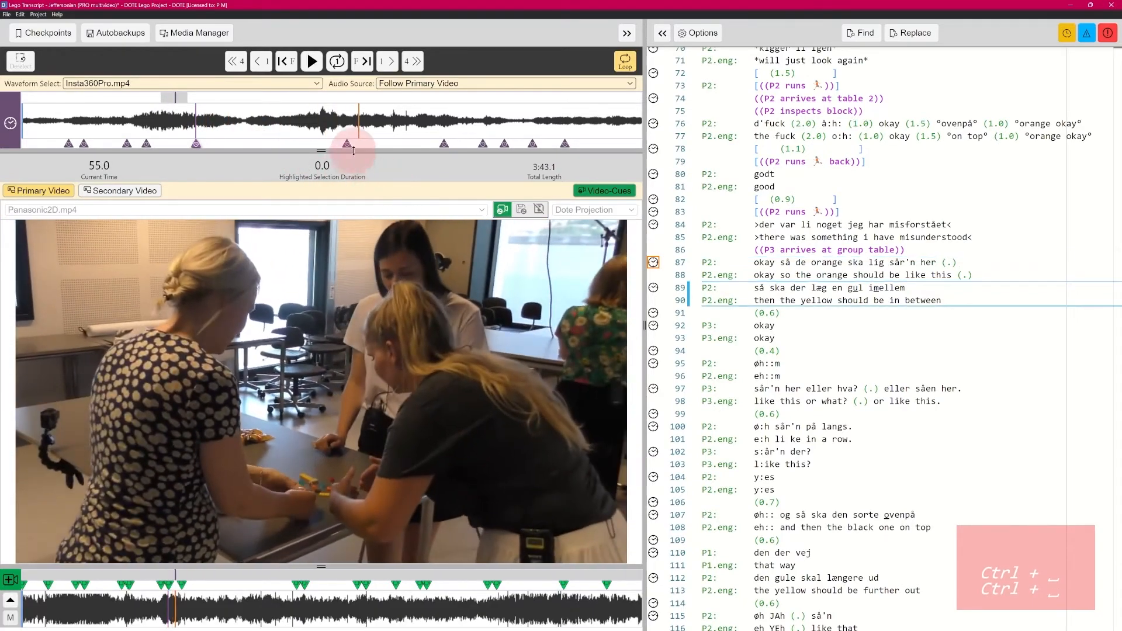
left_click(348, 146)
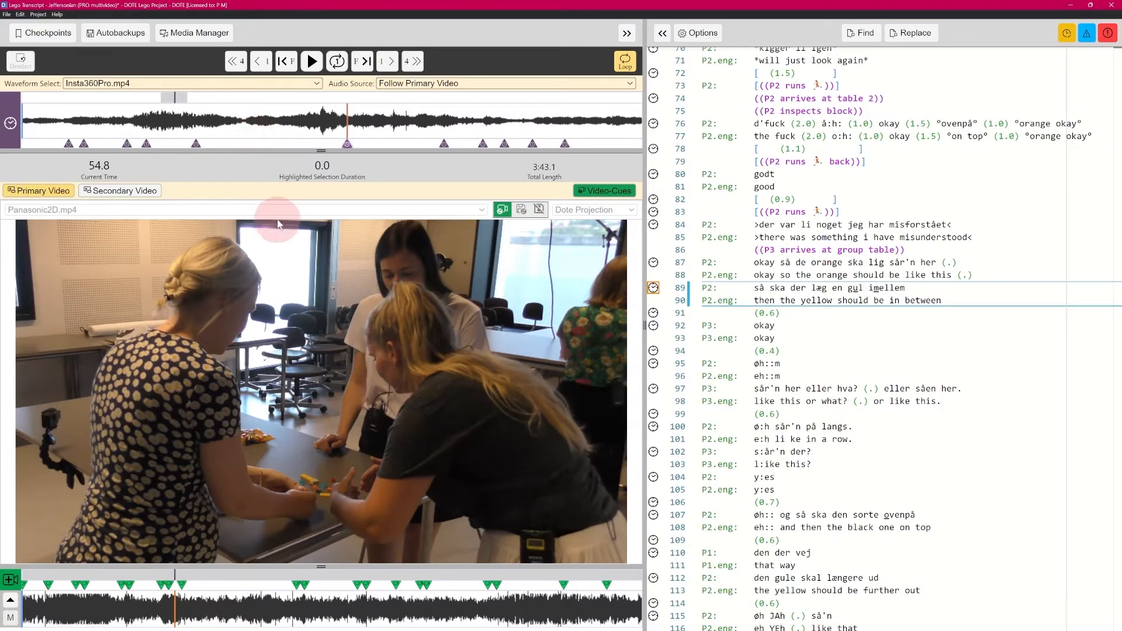
left_click(196, 144)
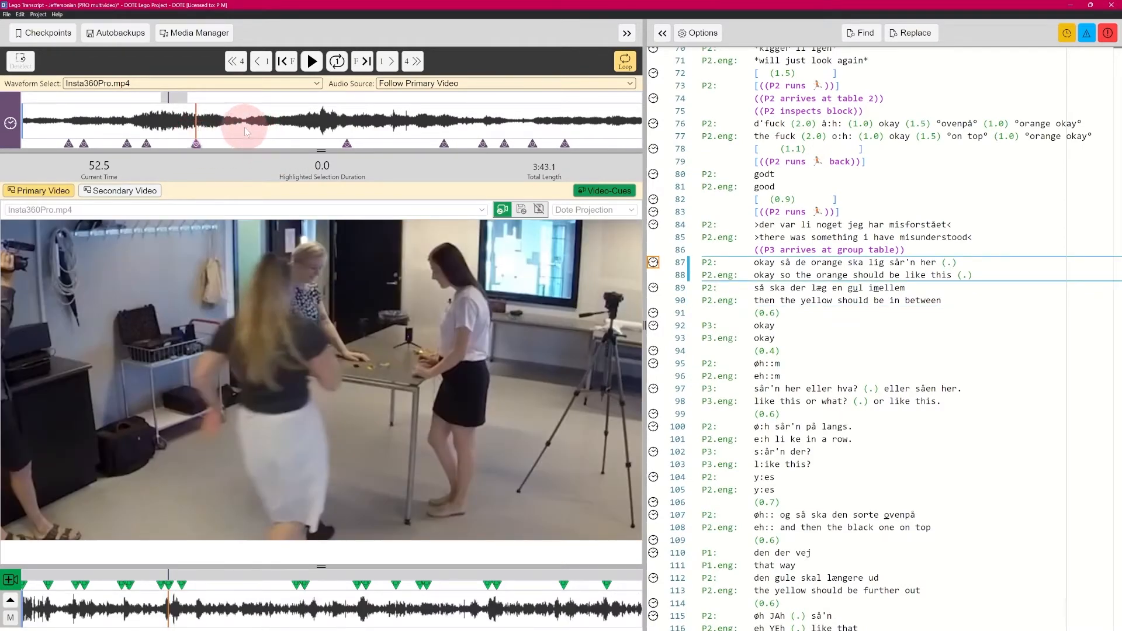
Move the playhead to about 53.3 s, place the text cursor at the end of line 88 and play to 54.3 s
left_click(245, 128)
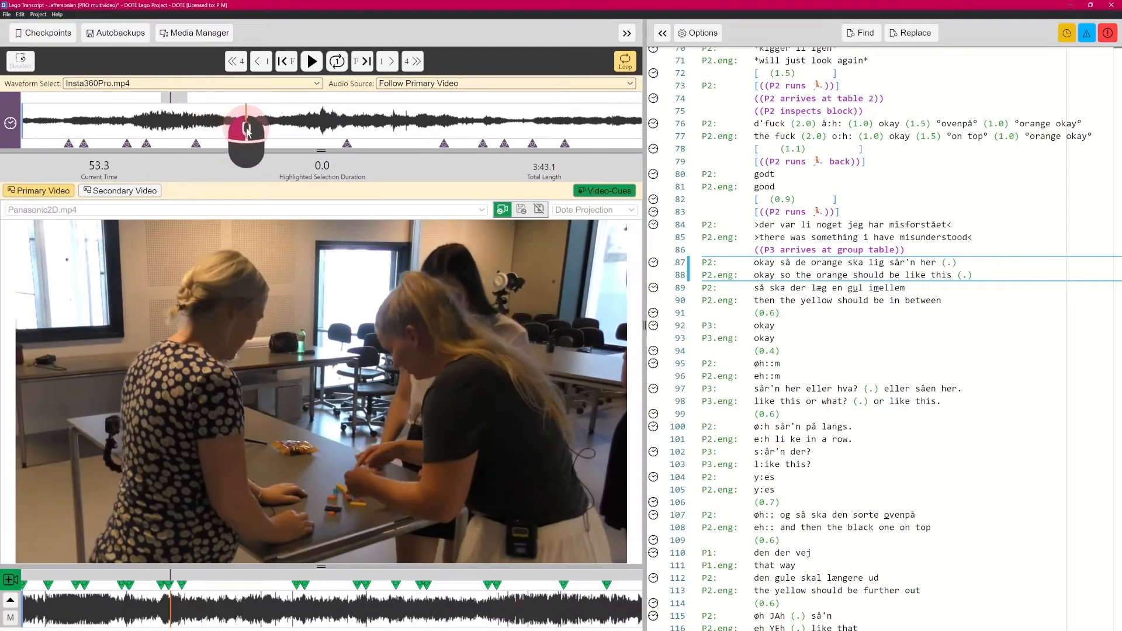
left_click_drag(246, 133, 255, 132)
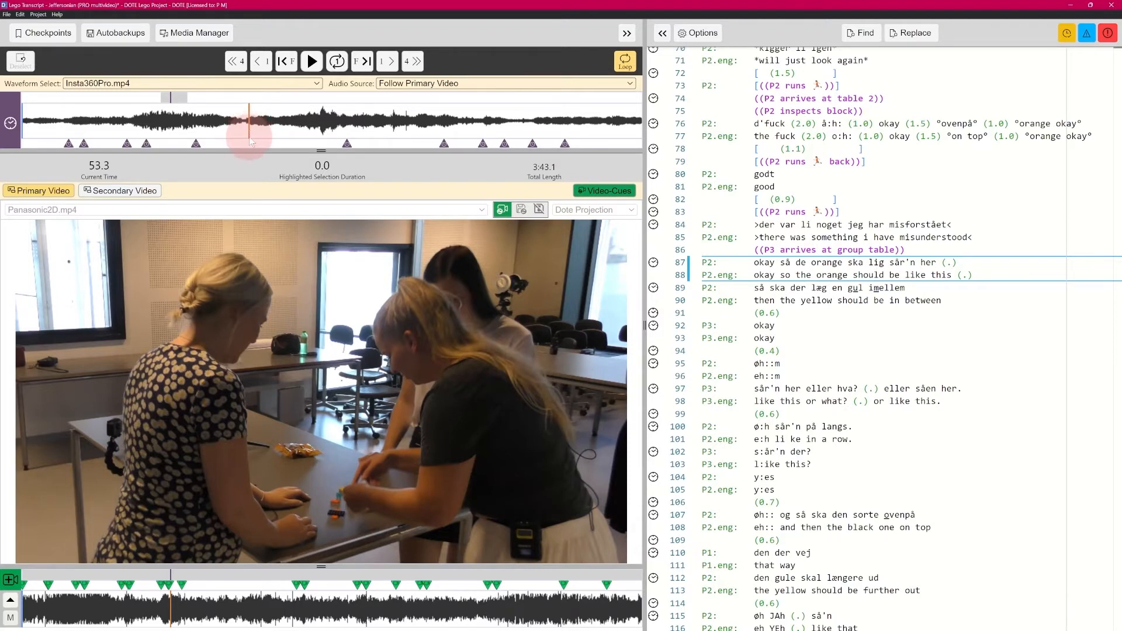
left_click(983, 276)
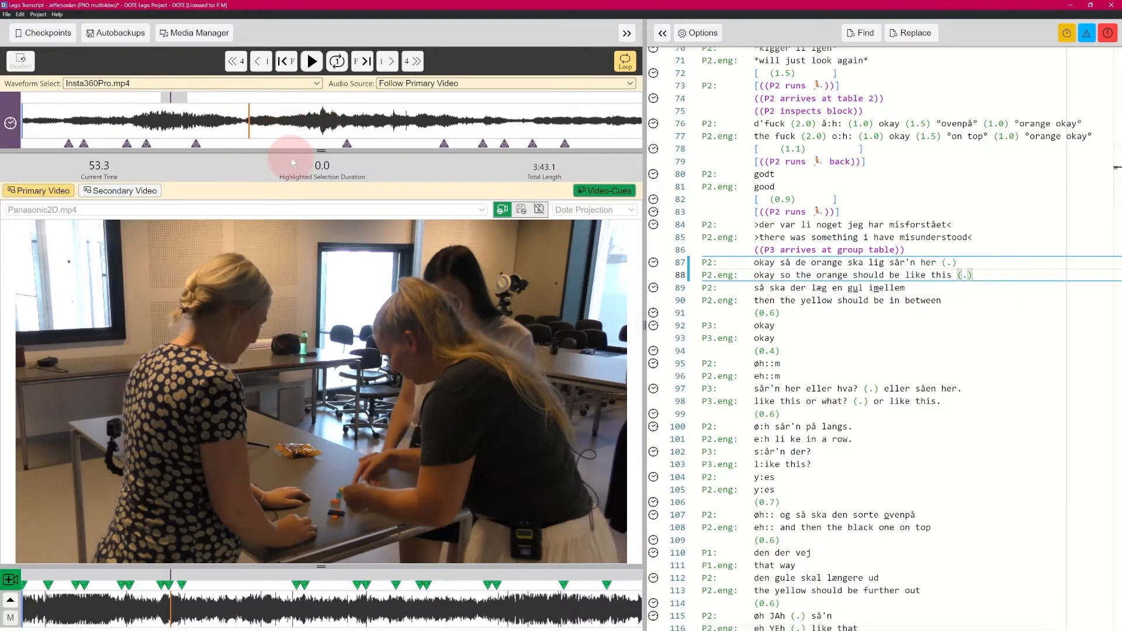
key("ctrl+space")
key("ctrl+space")
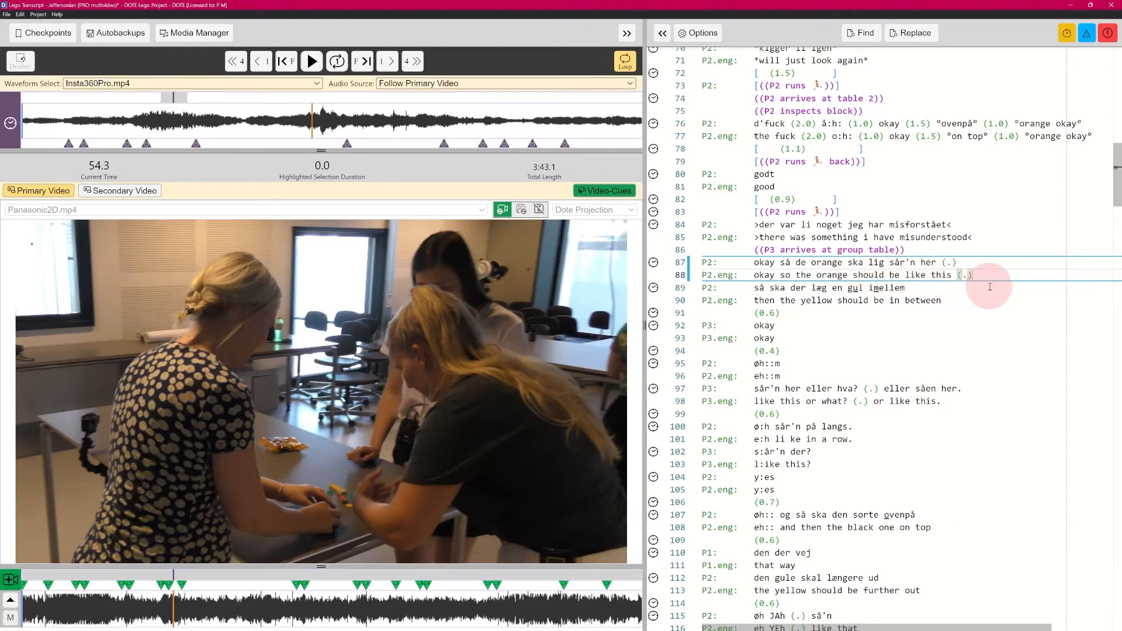
Insert a new P2 turn with a P2.eng translation line after line 88, set off by blank lines, with the text "dfgsdgfd"
key("Return")
key("Return")
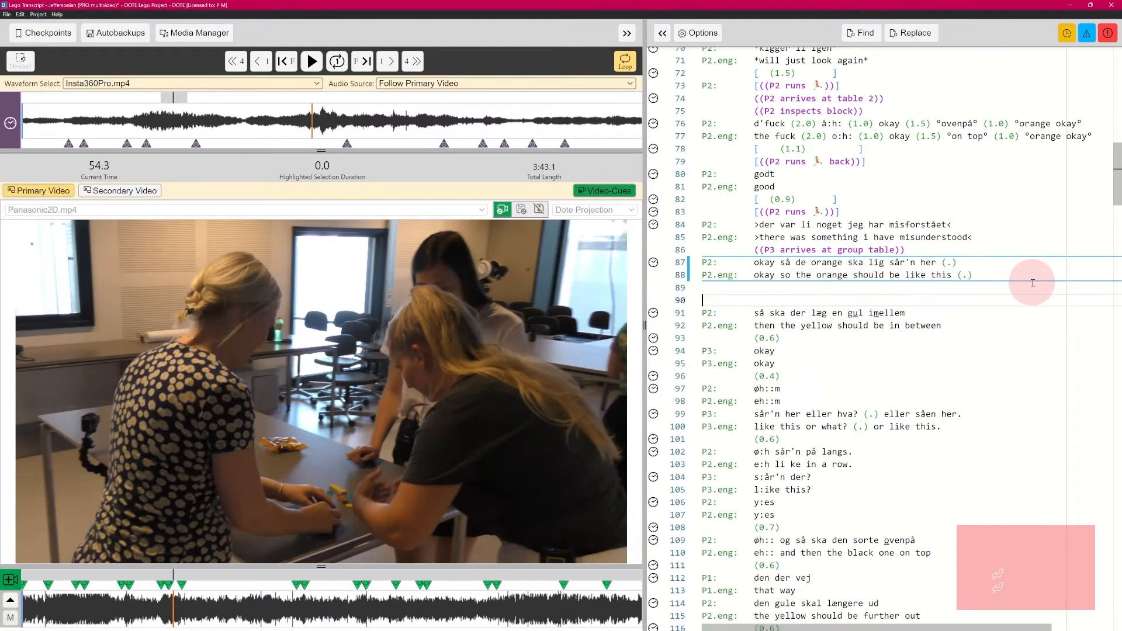
key("shift+Return")
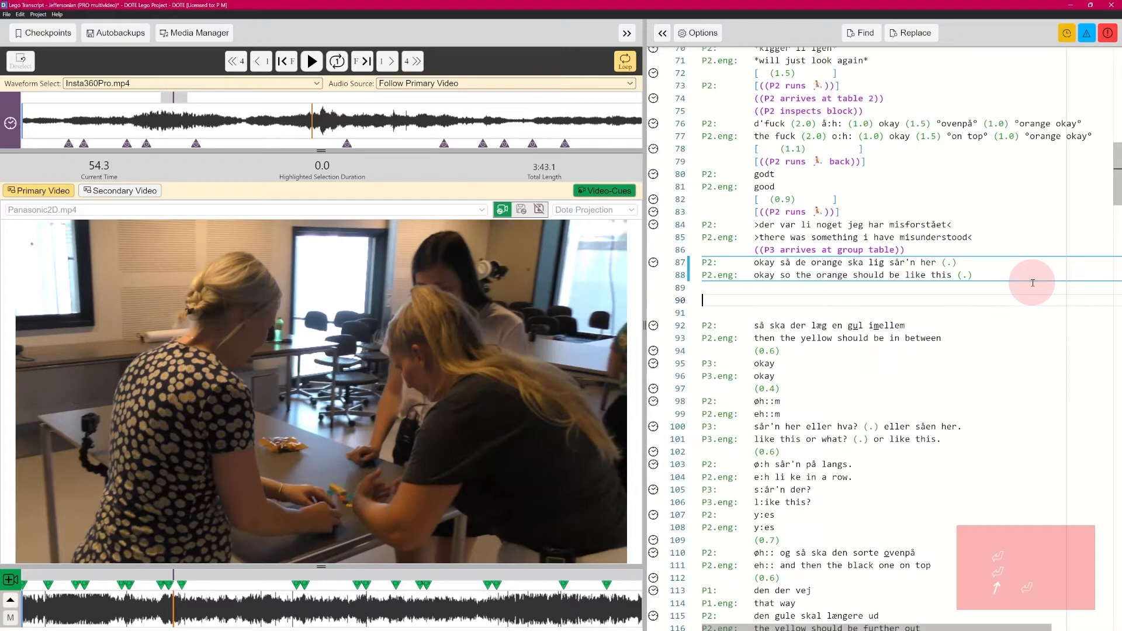
type("P")
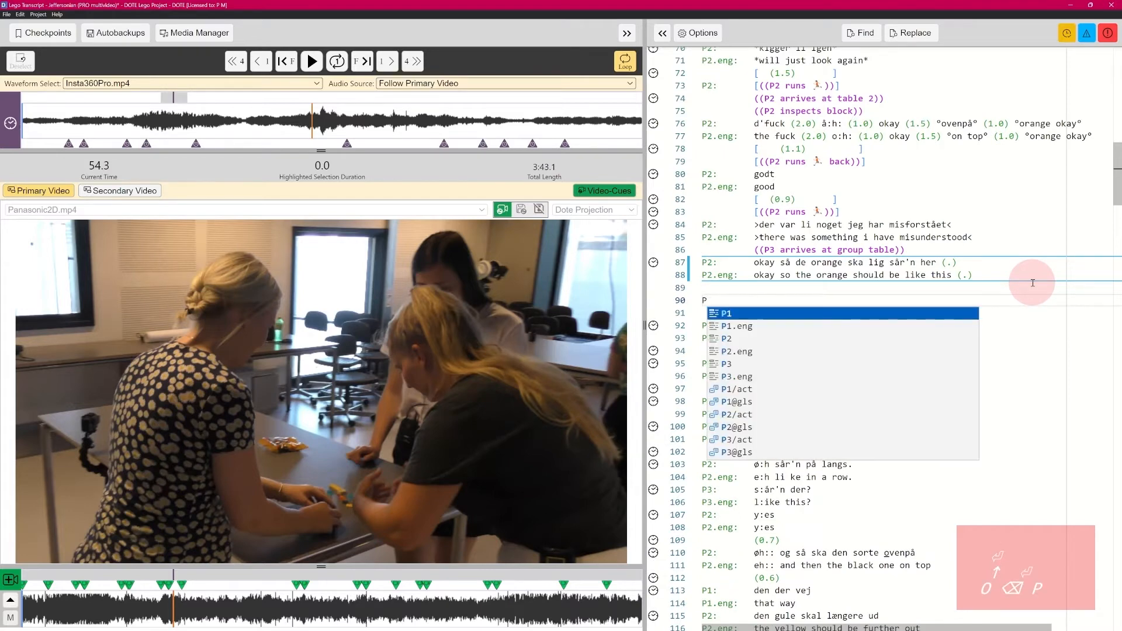
type("2")
key("Down")
key("Up")
key("Return")
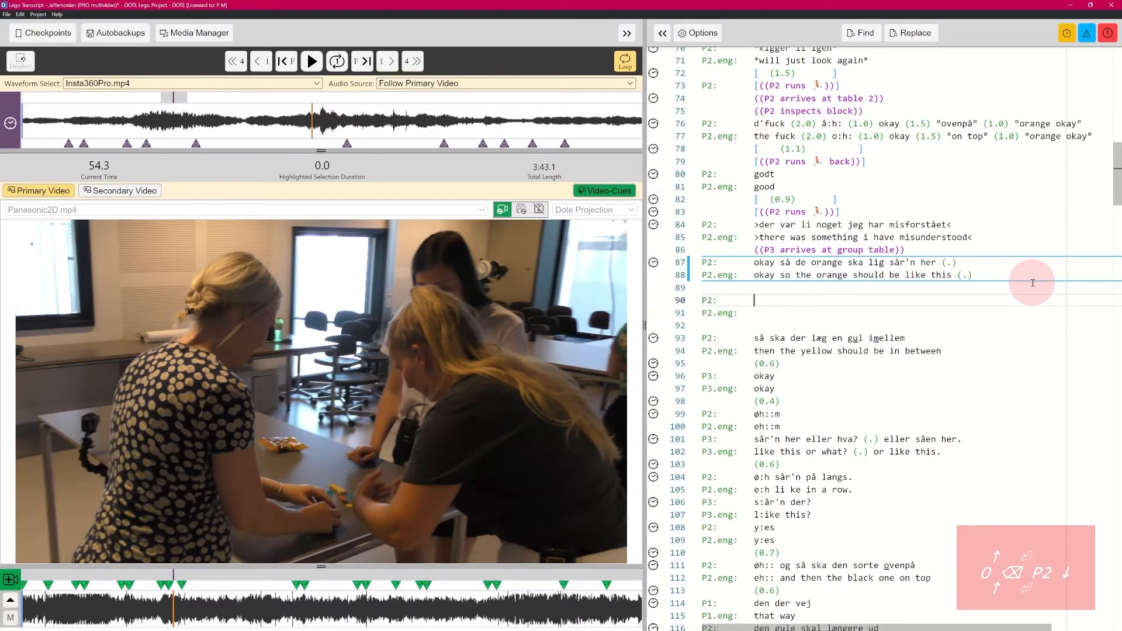
type("dfgsdgfd")
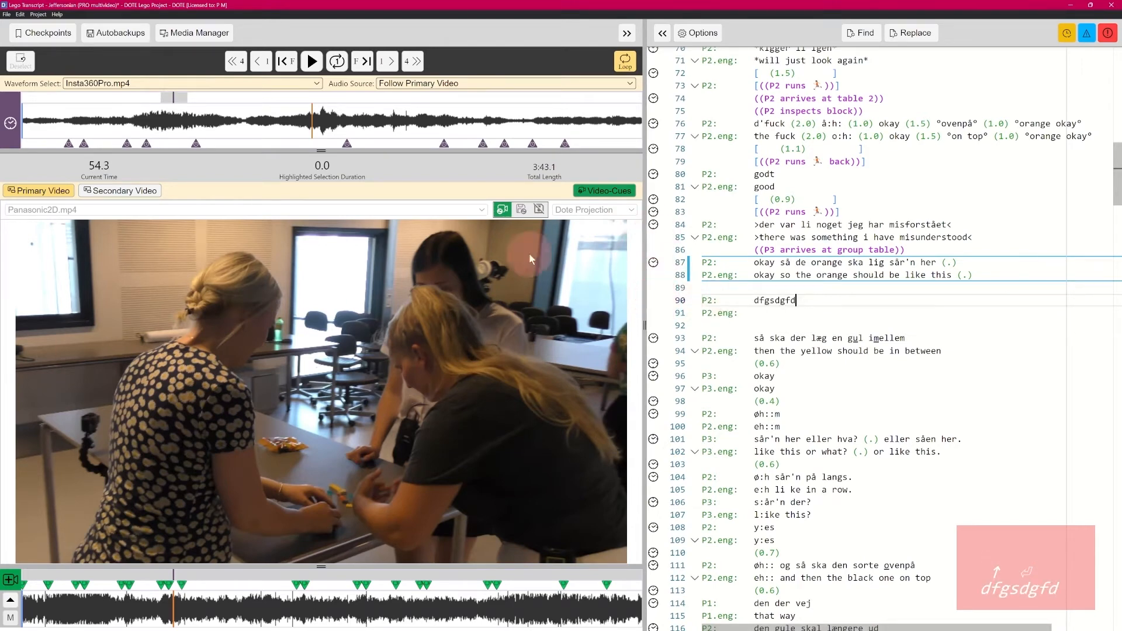
Add a sync-code at 53.3 s to the new P2 turn on line 90
left_click(245, 126)
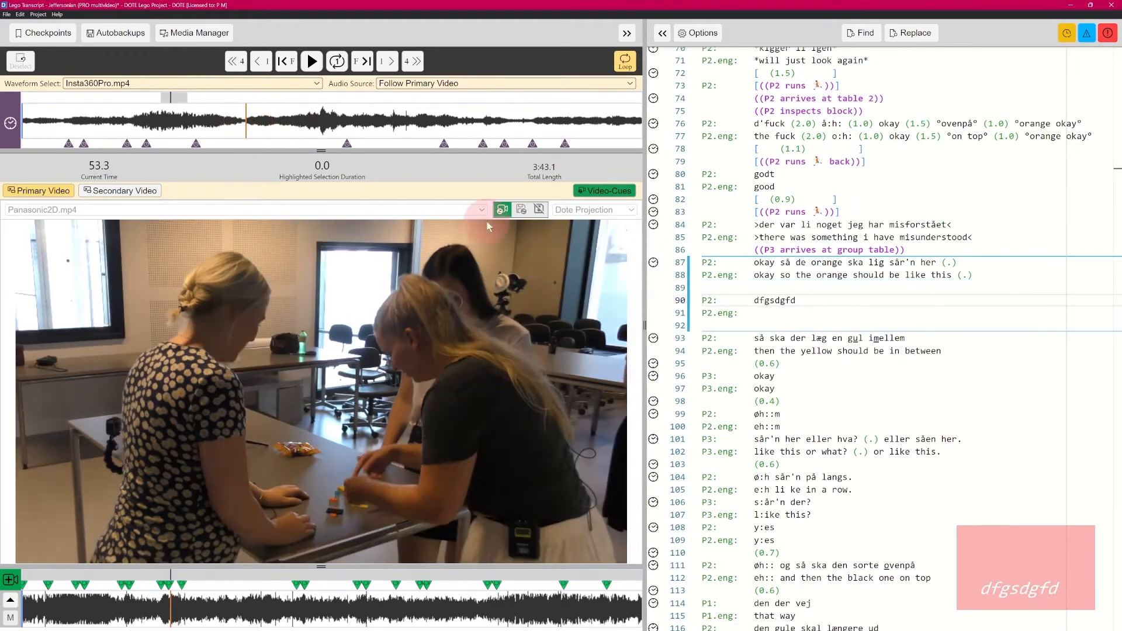
left_click(654, 301)
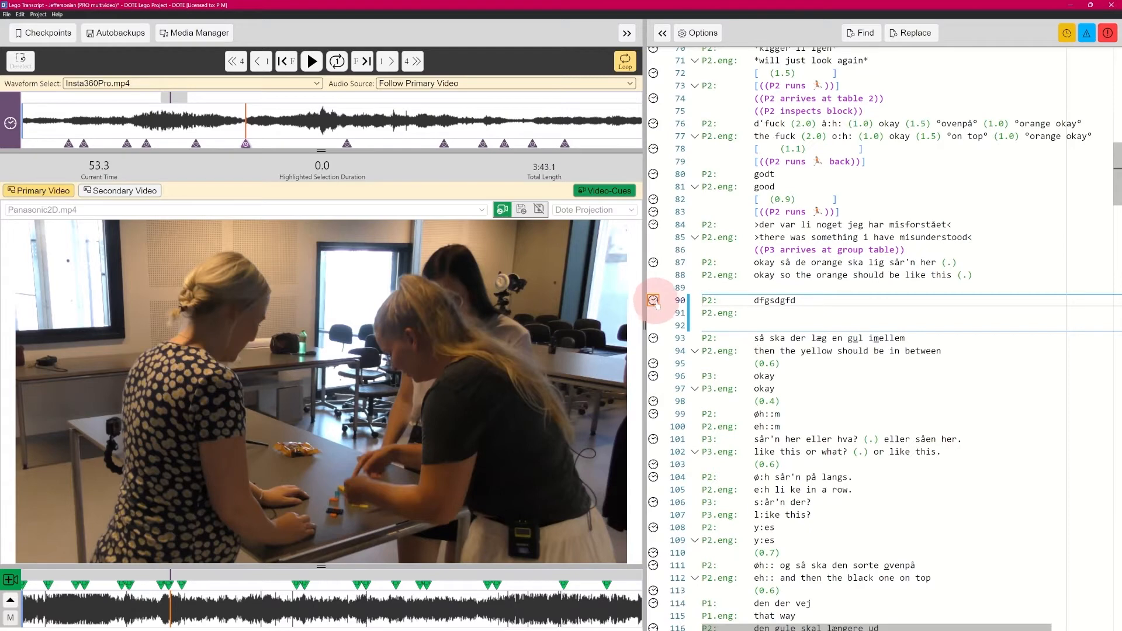
left_click(772, 301)
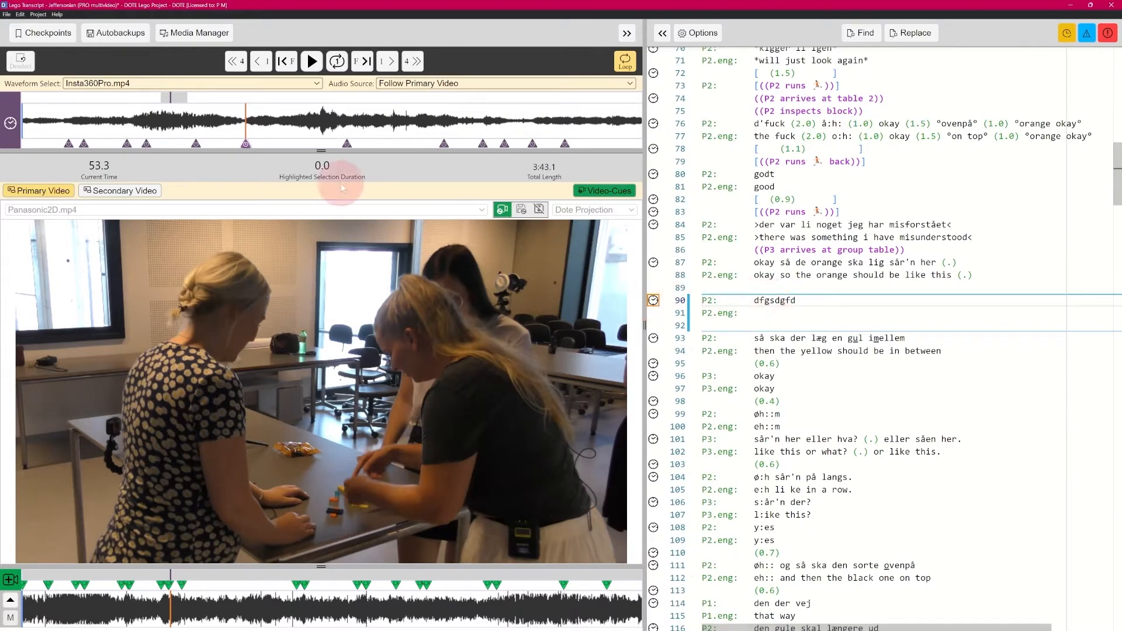
Shift the sync-code marker of line 90 slightly earlier on the waveform to 53.2 s and check it from the transcript
left_click(246, 144)
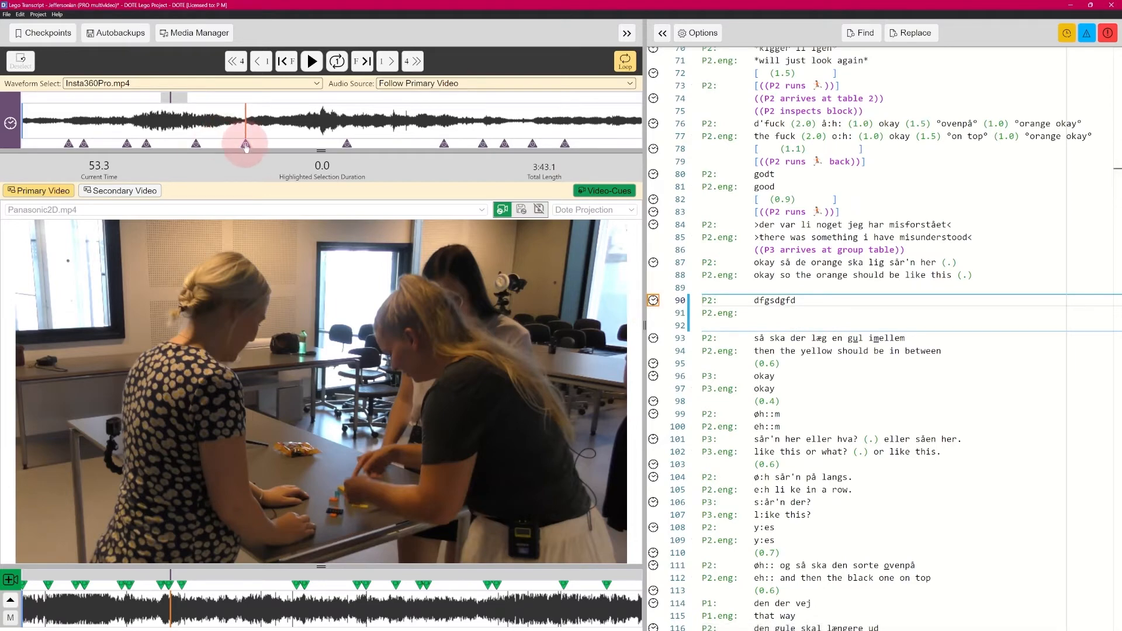
mouse_move(245, 145)
left_mouse_down()
mouse_move(278, 145)
mouse_move(244, 145)
left_mouse_up()
left_click(652, 300)
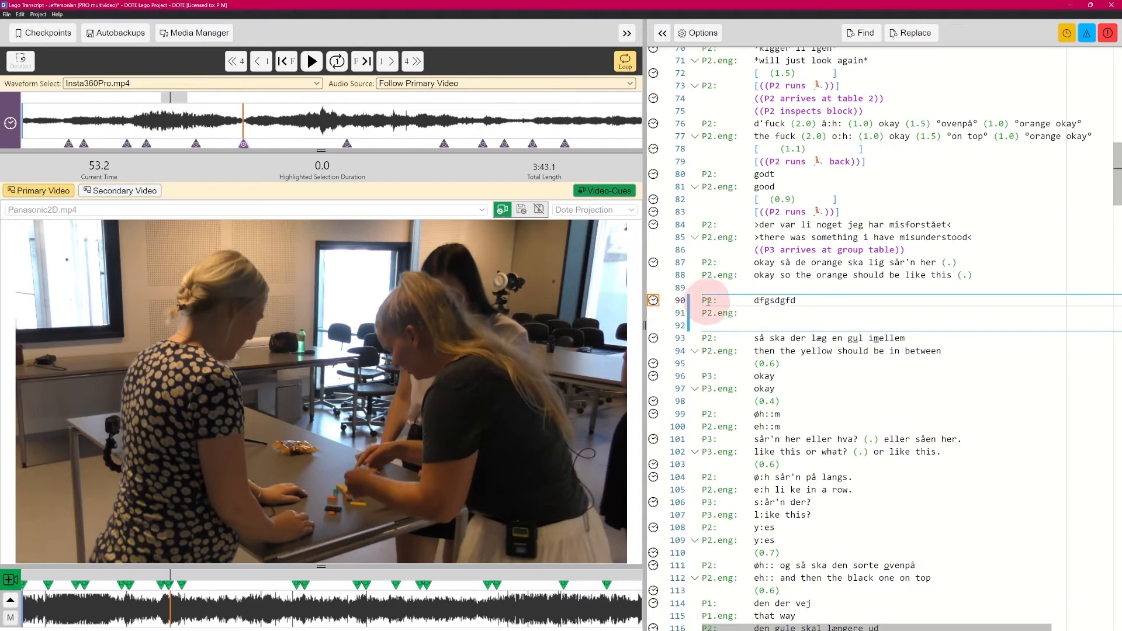
left_click(654, 301)
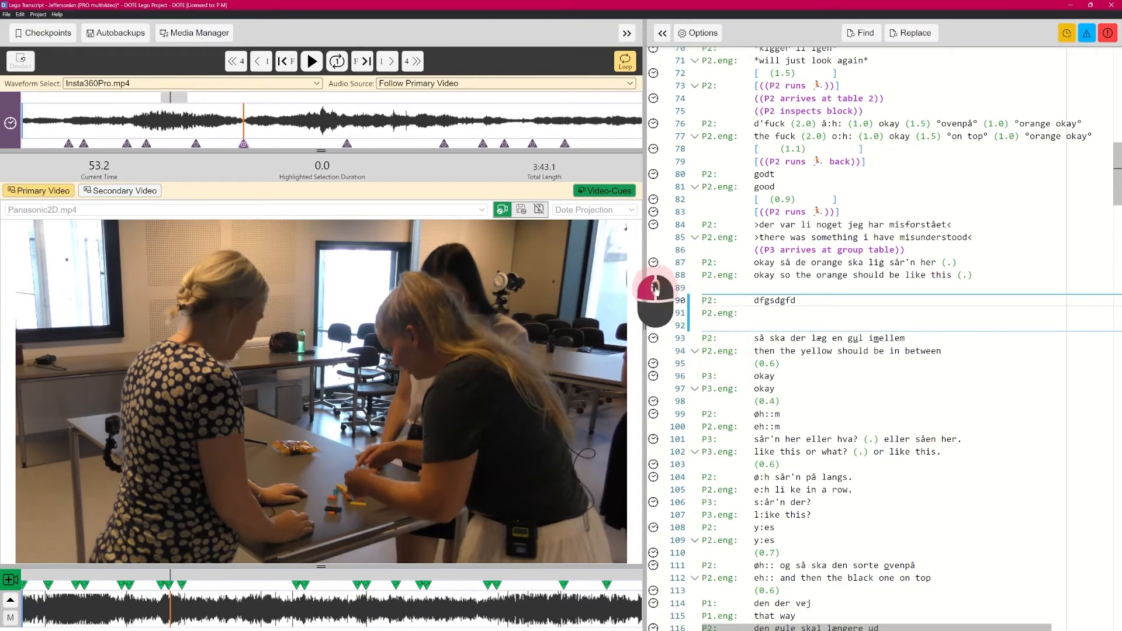
Try to move line 90's sync-code in the transcript past the neighbouring sync-codes above and below it, and return it to line 90
left_click_drag(655, 314, 656, 256)
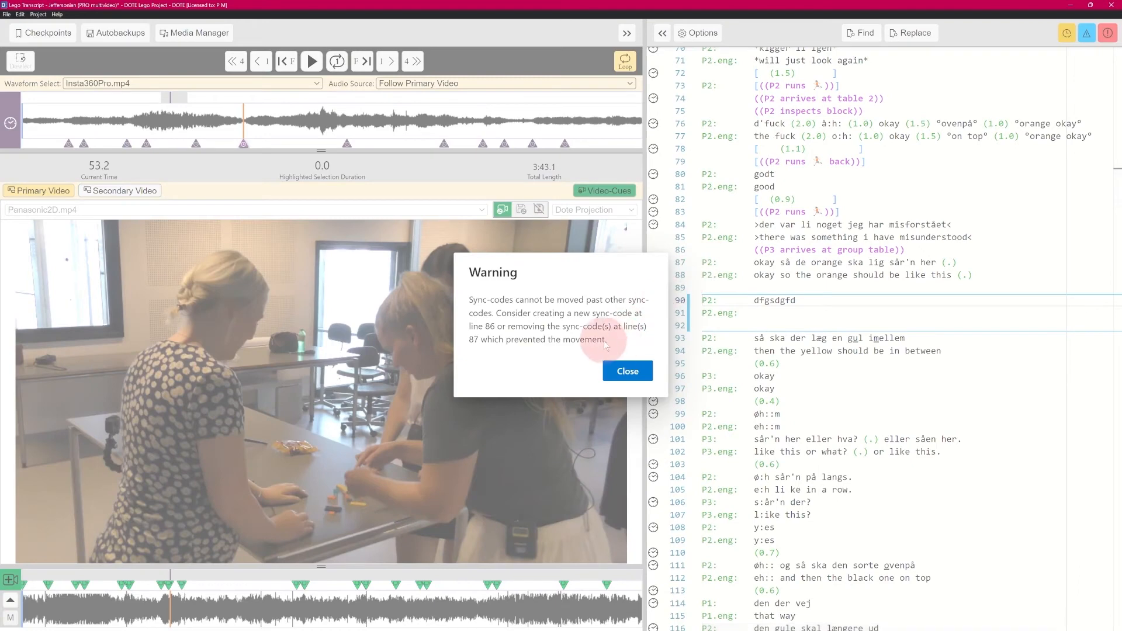
left_click(626, 371)
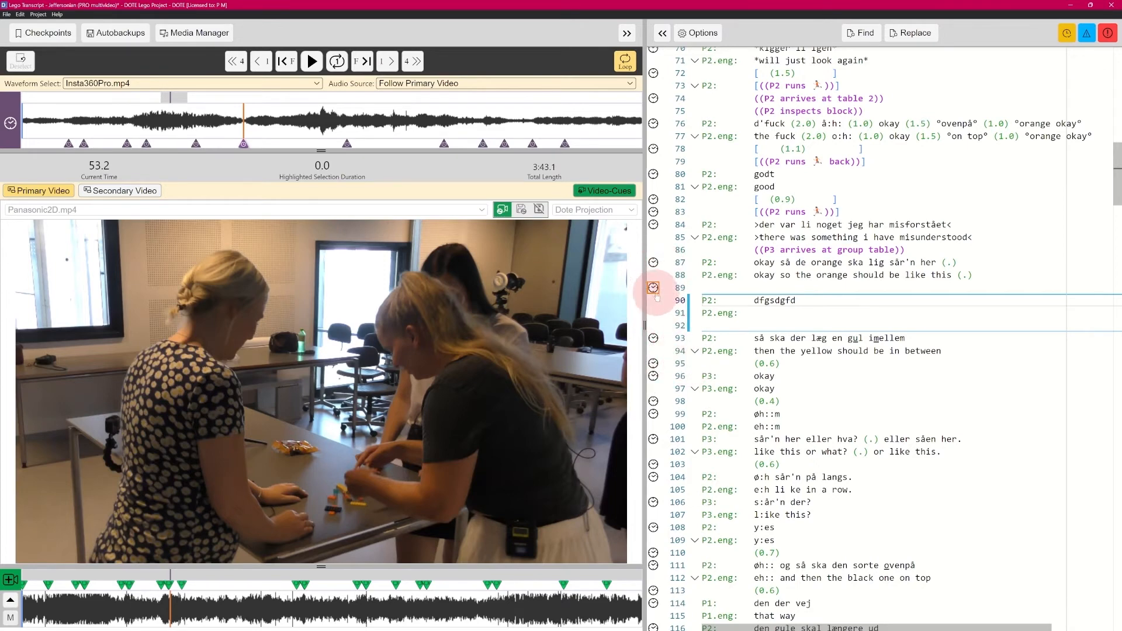
left_click_drag(654, 287, 657, 363)
left_click_drag(653, 288, 654, 302)
Try to move line 90's sync-code marker past the next marker on the waveform, and shift it slightly earlier instead
mouse_move(242, 143)
left_mouse_down()
mouse_move(182, 148)
mouse_move(373, 145)
left_mouse_up()
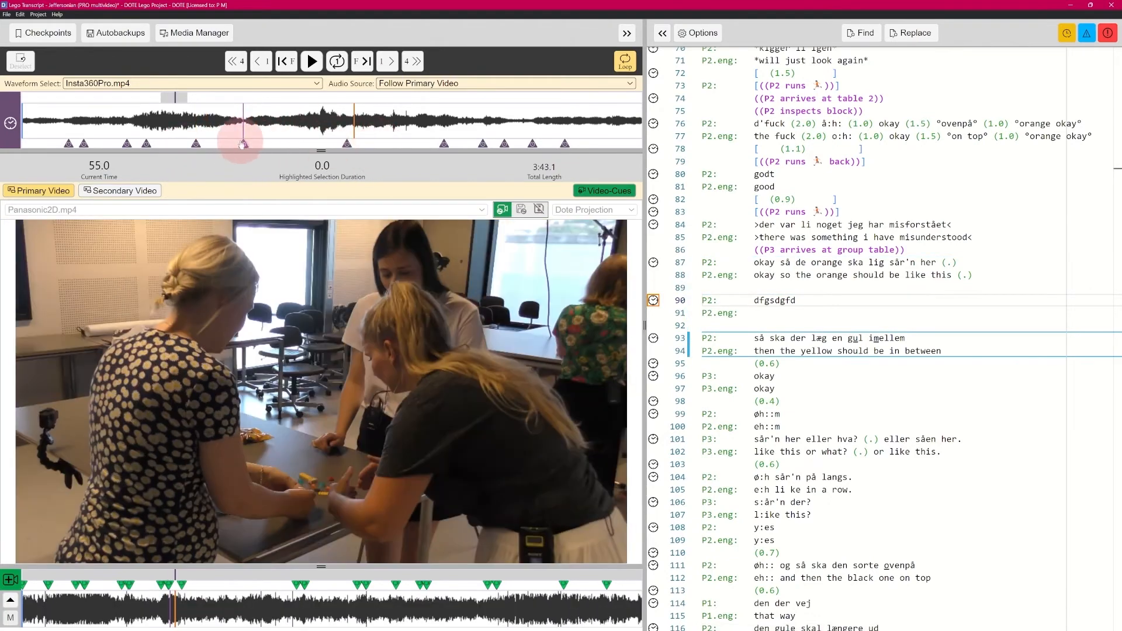
mouse_move(242, 145)
left_mouse_down()
mouse_move(251, 141)
mouse_move(239, 145)
left_mouse_up()
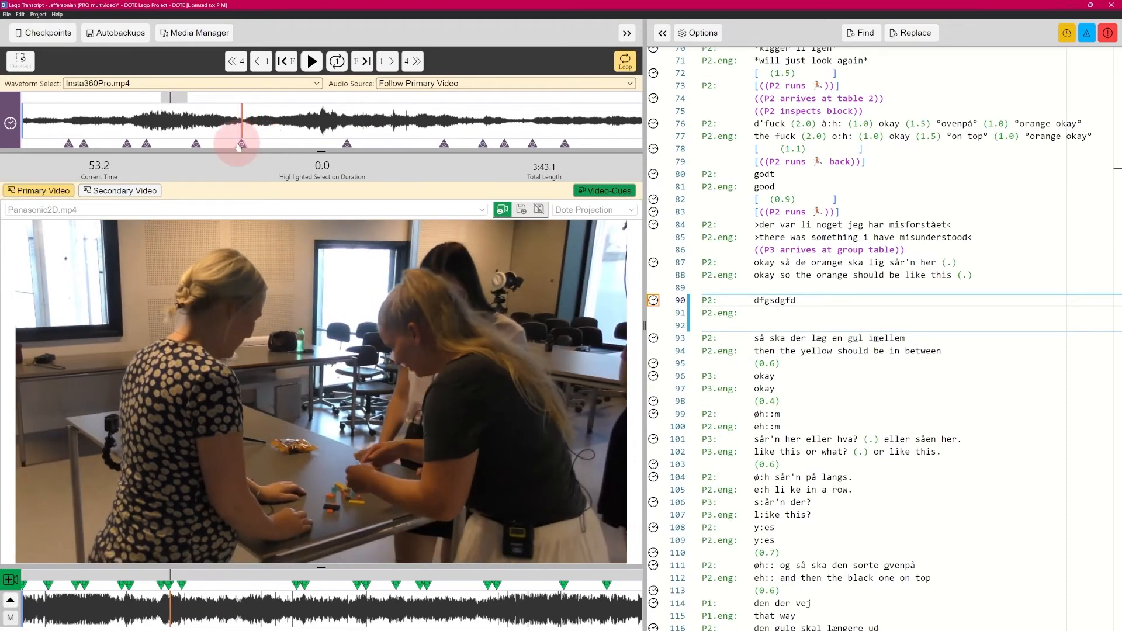
left_click(196, 144)
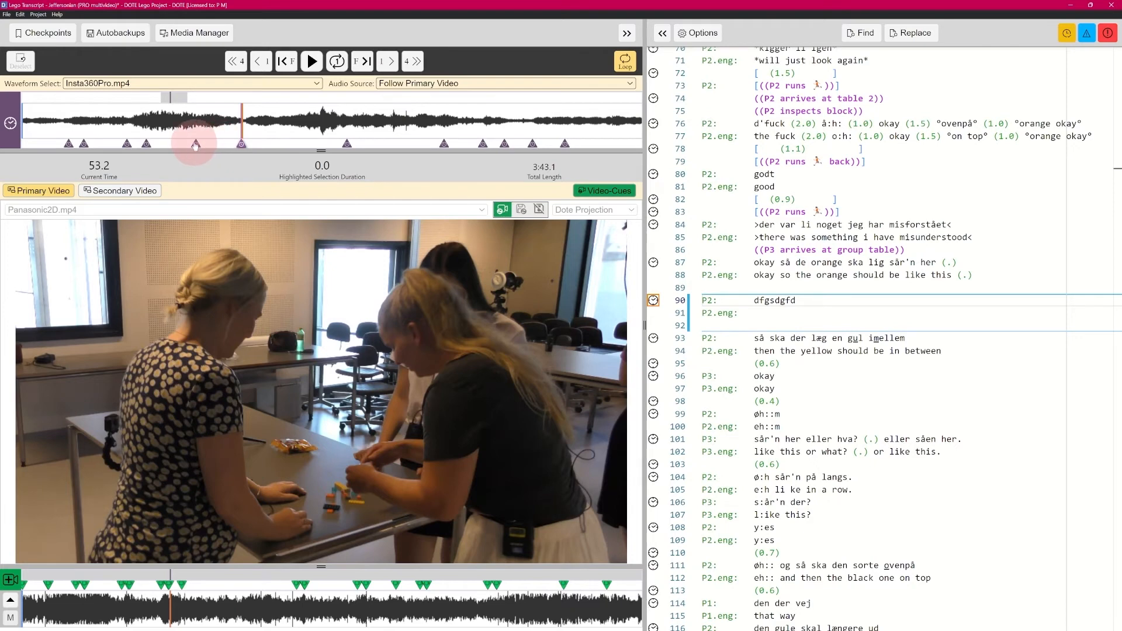
left_click(346, 144)
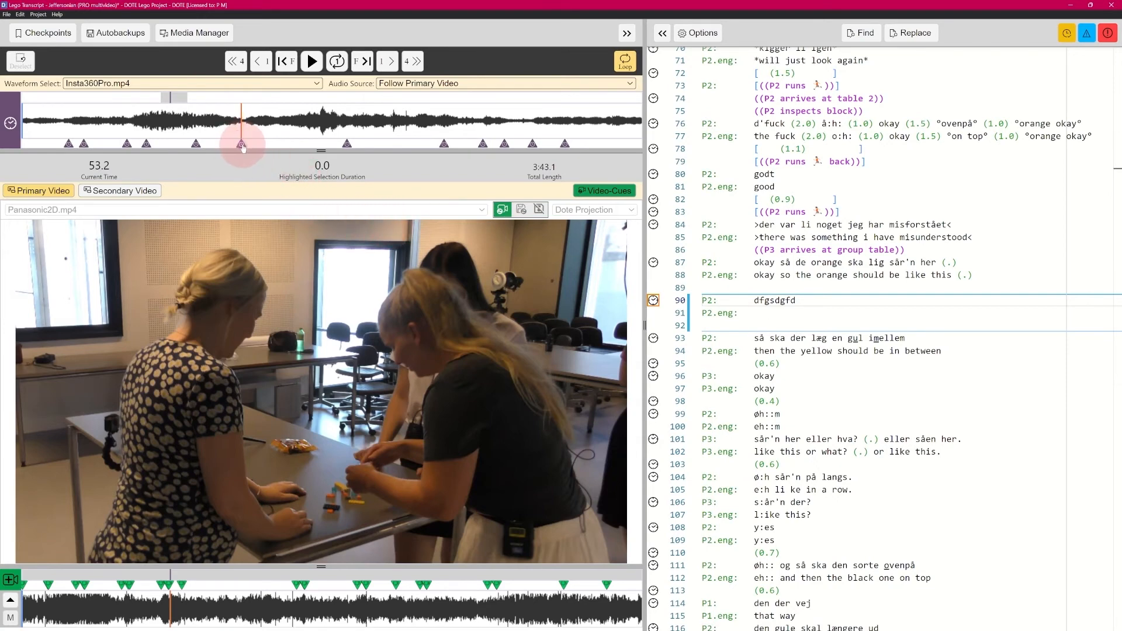
Go to the 54.8 s sync-code of line 93 from the waveform, start deleting it and decline the deletion
left_click(347, 145)
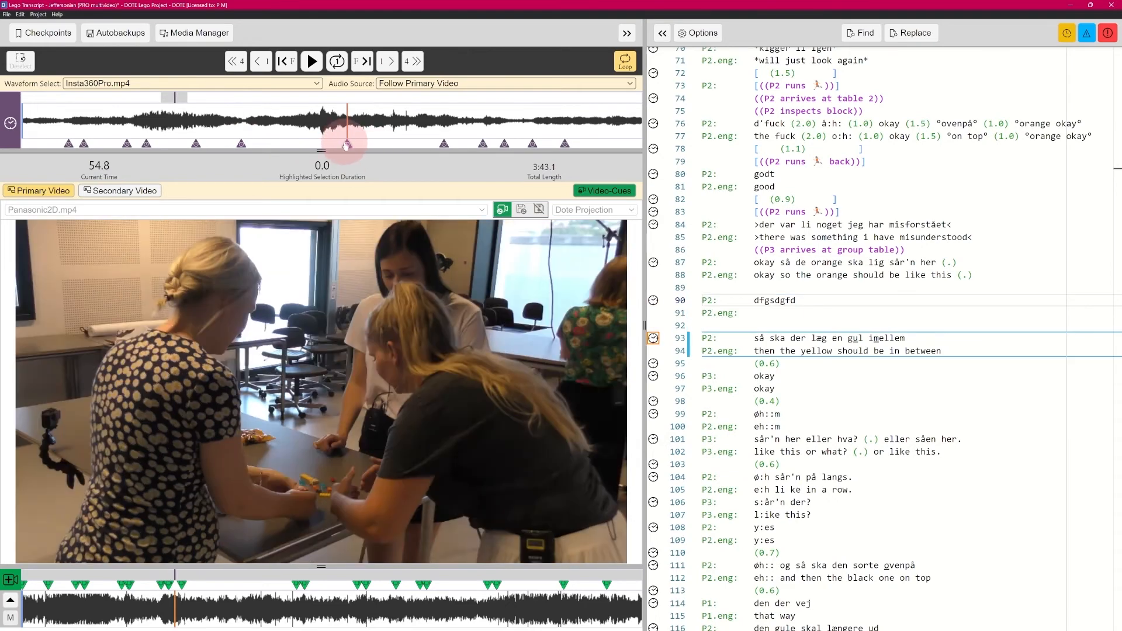
right_click(347, 145)
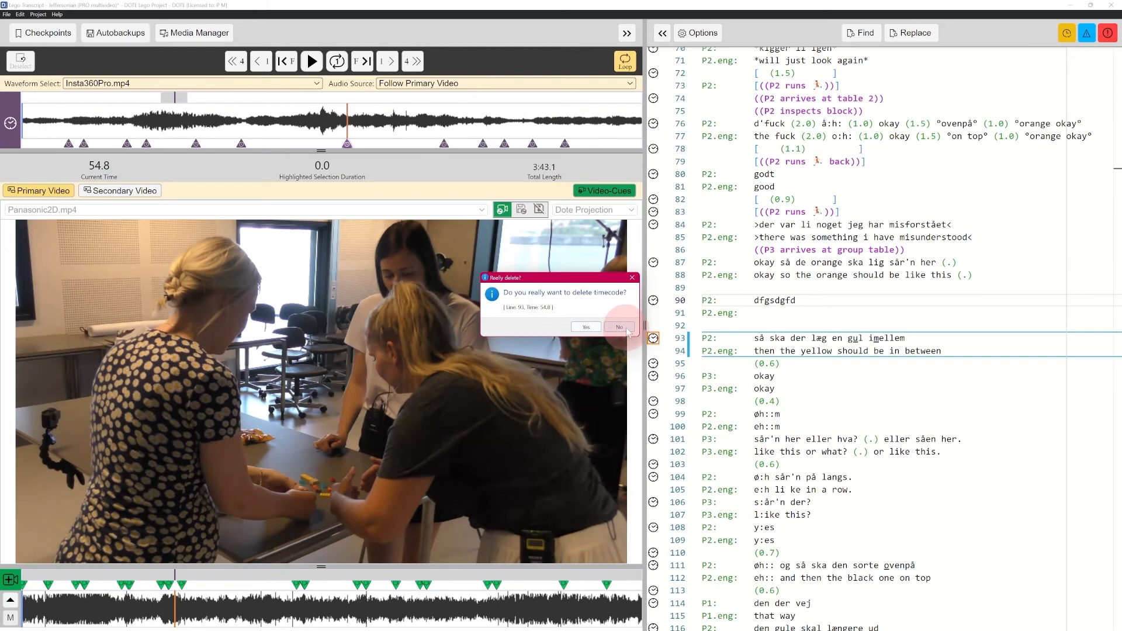
left_click(586, 327)
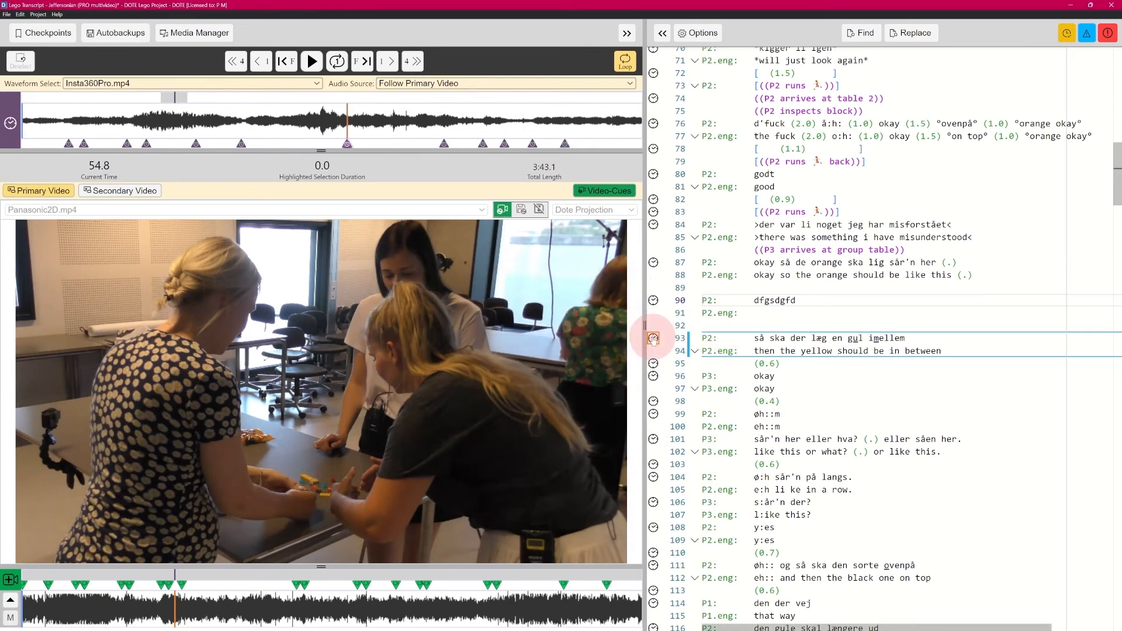
Delete line 90's sync-code, and remove the "dfgsdgfd" P2 turn with its P2.eng line and the blank lines around it
left_click(655, 301)
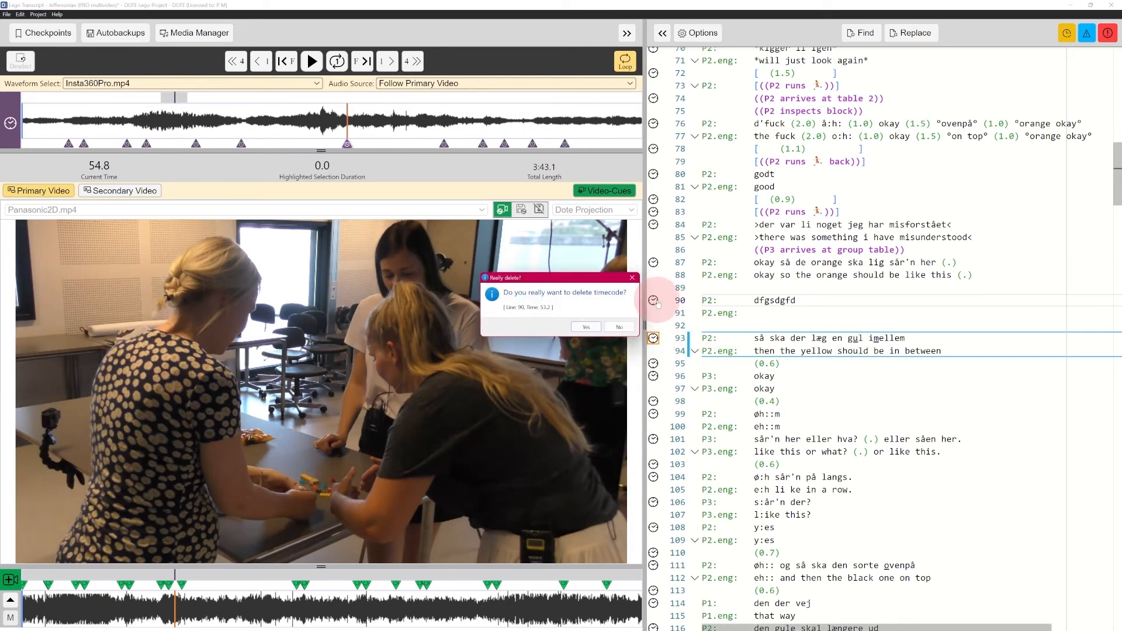
left_click(586, 327)
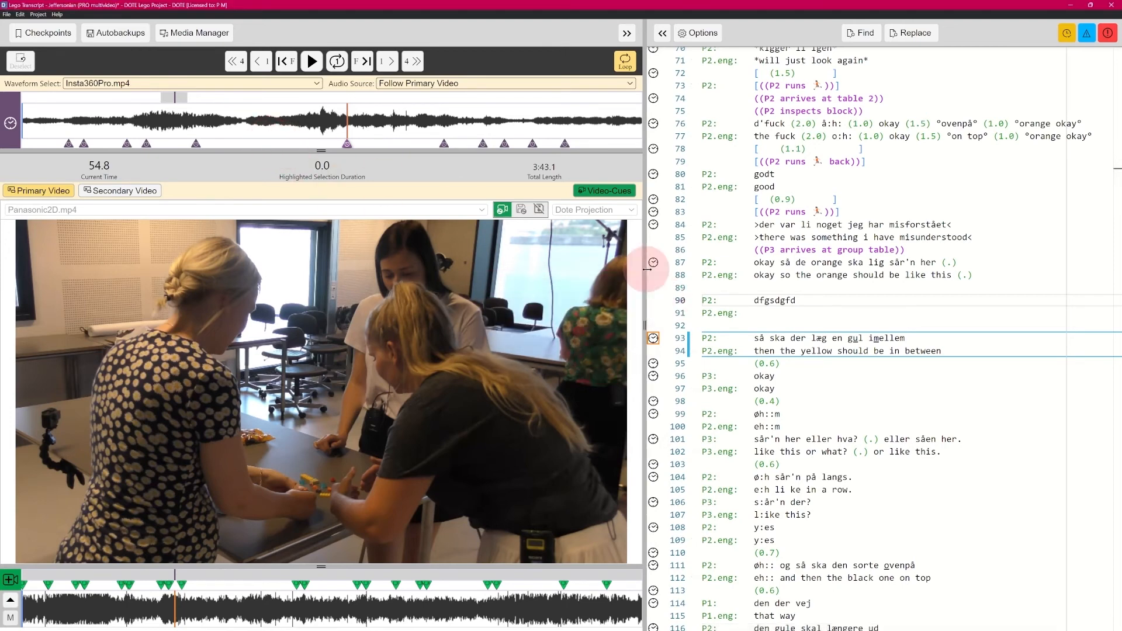
left_click_drag(754, 316, 685, 297)
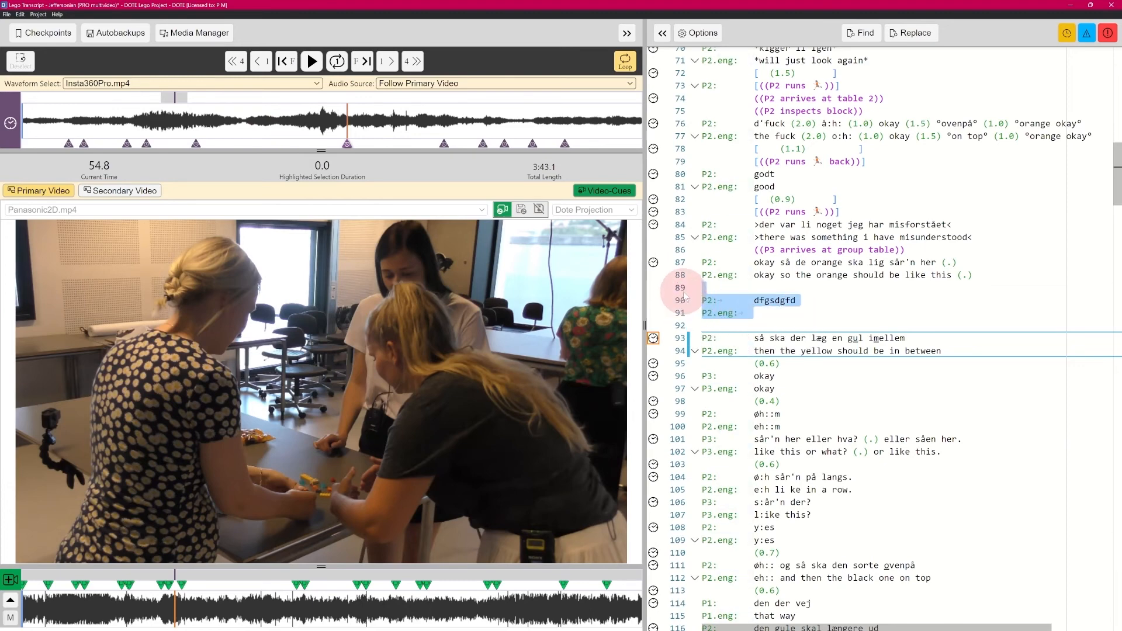
key("BackSpace")
key("BackSpace")
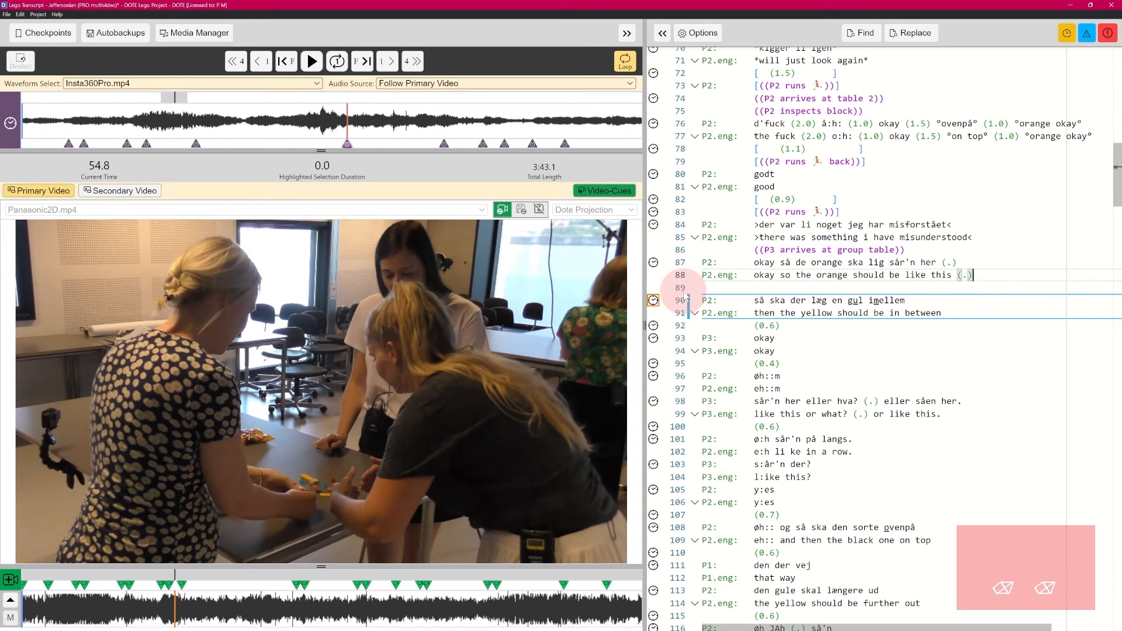
key("Delete")
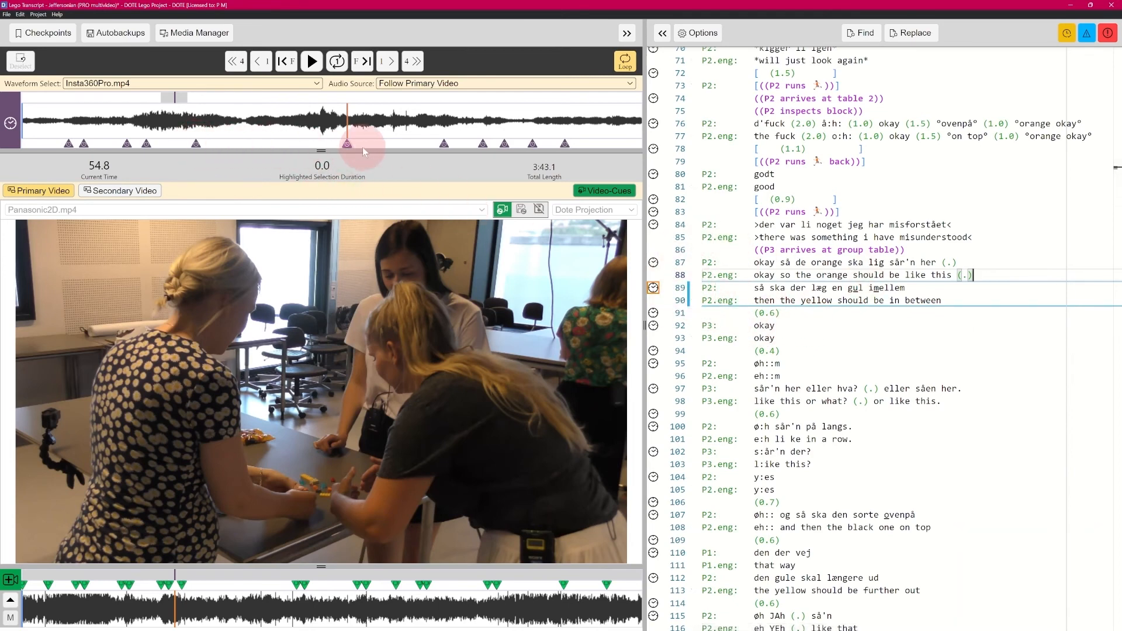
left_click(347, 144)
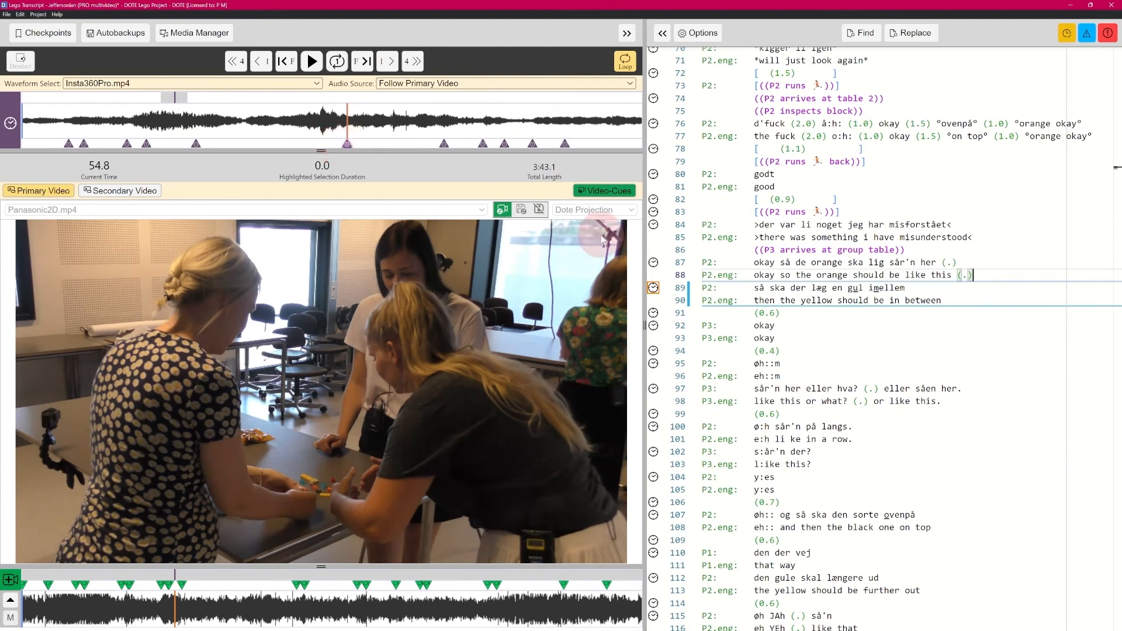